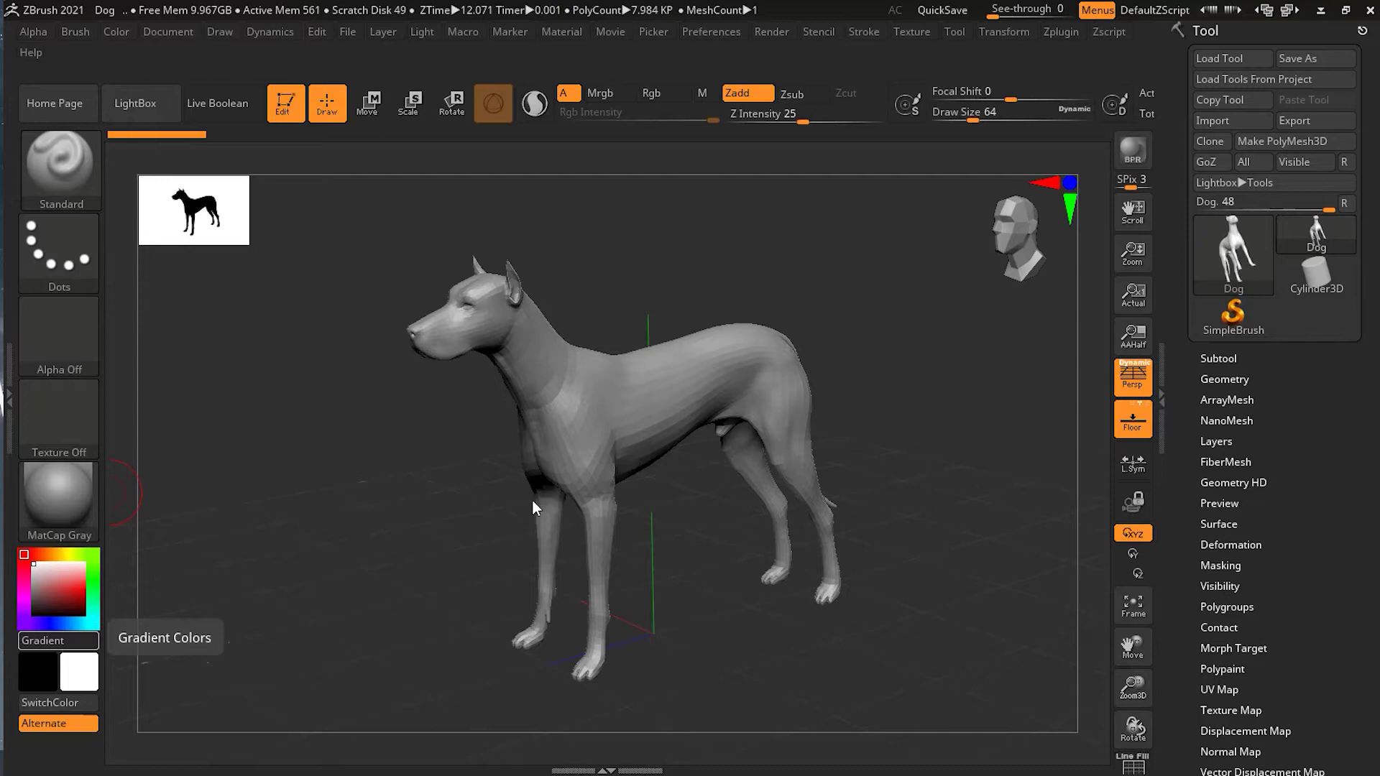
# Isolate the upper part of the dog's head from a front view with a rectangular selection, hiding the rest of the mesh.
pyautogui.moveTo(612, 275); pyautogui.dragTo(749, 352)
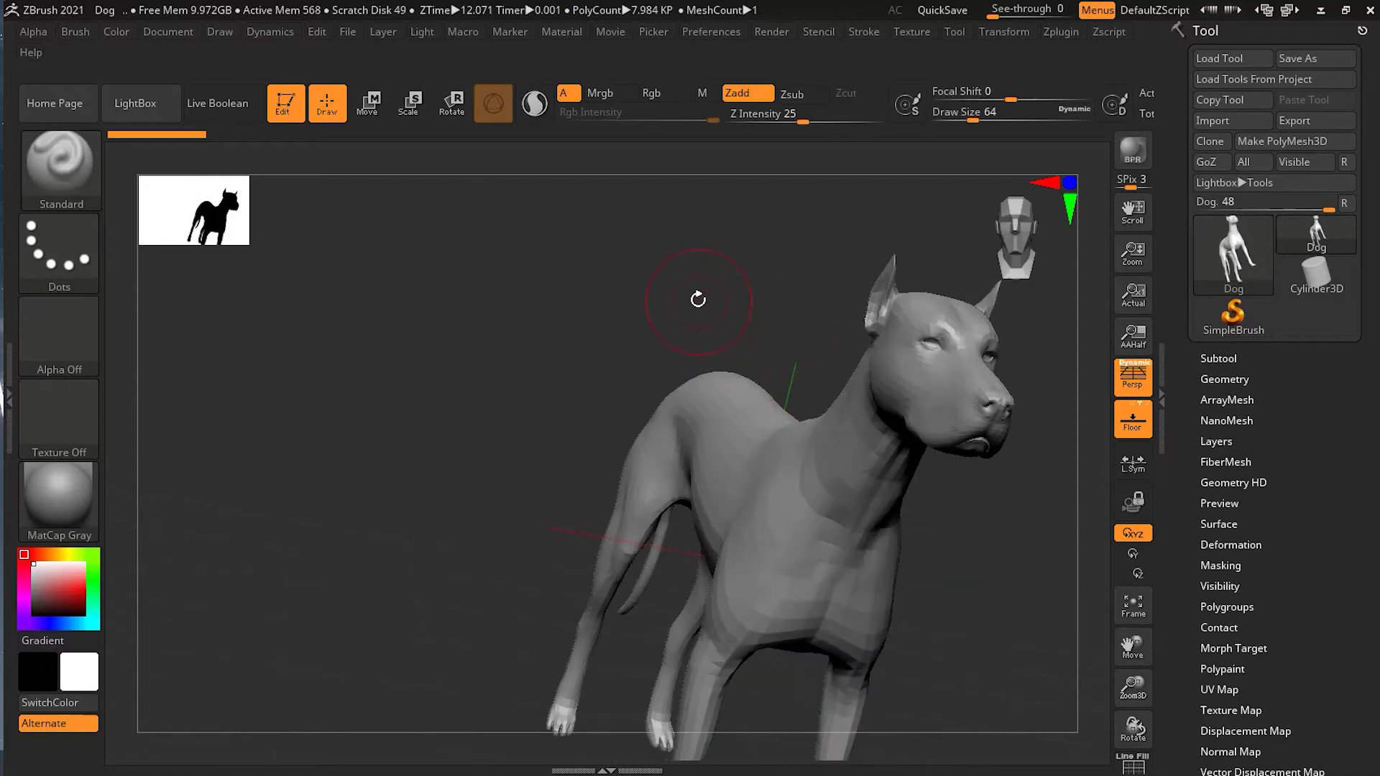
pyautogui.moveTo(700, 299); pyautogui.dragTo(696, 299)
pyautogui.moveTo(875, 434); pyautogui.dragTo(819, 399)
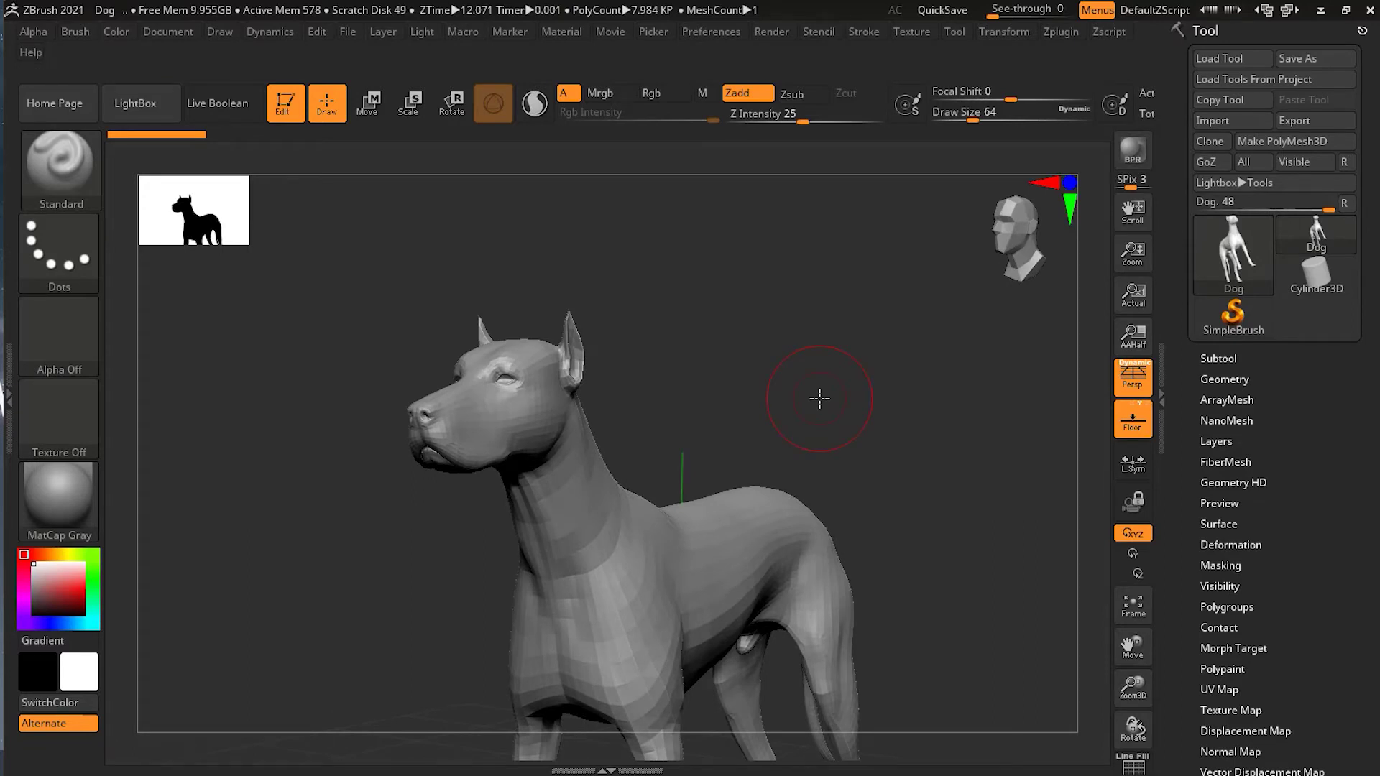
pyautogui.press('shift')
pyautogui.hotkey('ctrl', 'shift')
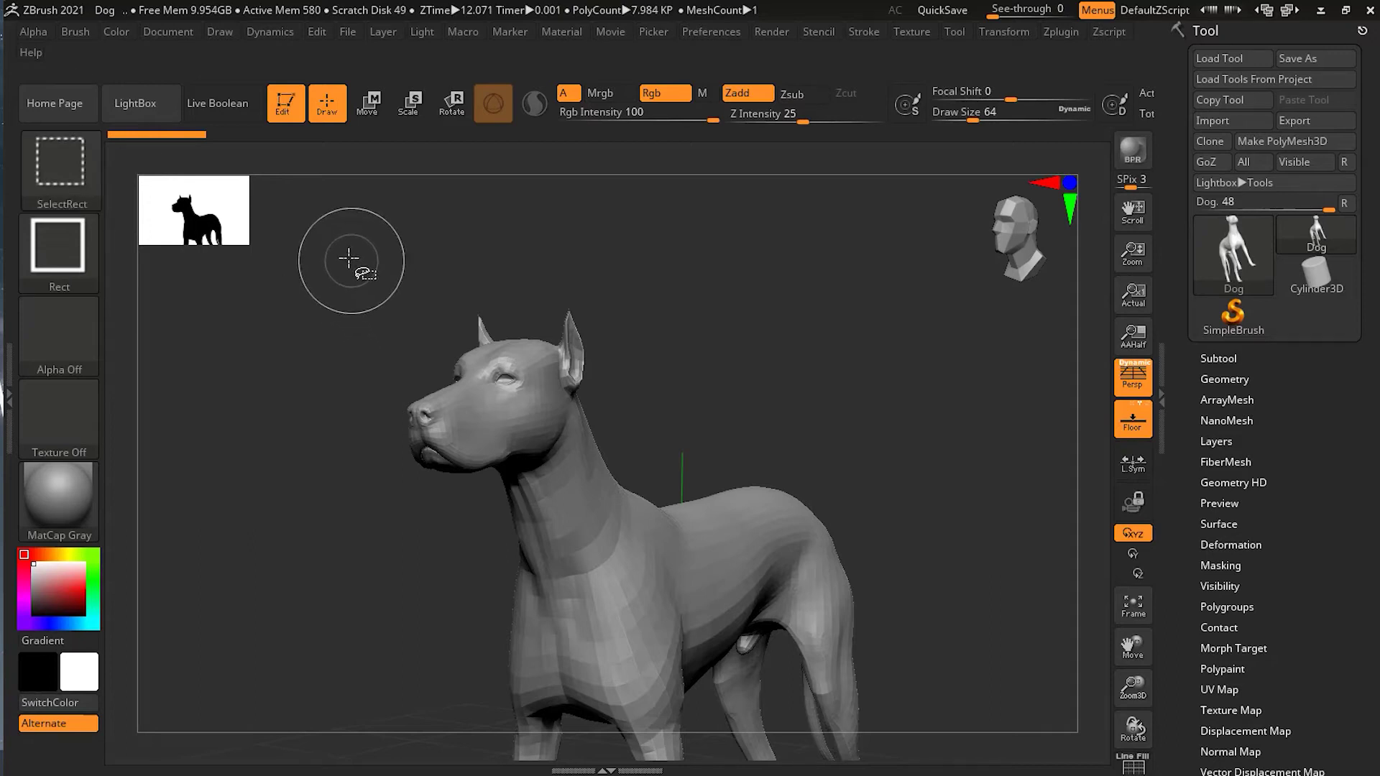
pyautogui.keyDown('shift'); pyautogui.moveTo(822, 397); pyautogui.dragTo(846, 395); pyautogui.keyUp('shift')
pyautogui.hotkey('ctrl', 'shift')
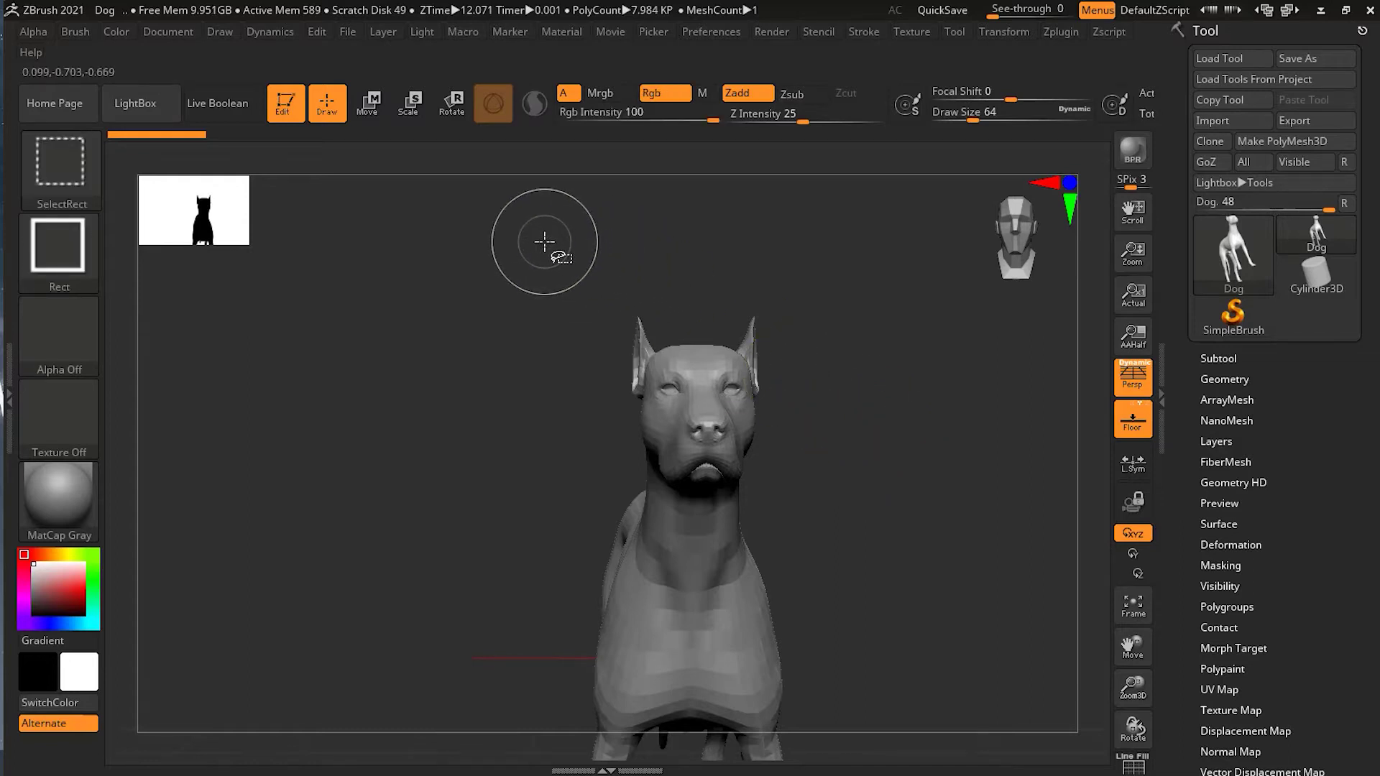
pyautogui.keyDown('ctrl'); pyautogui.keyDown('shift'); pyautogui.moveTo(549, 242); pyautogui.dragTo(860, 454); pyautogui.keyUp('shift'); pyautogui.keyUp('ctrl')
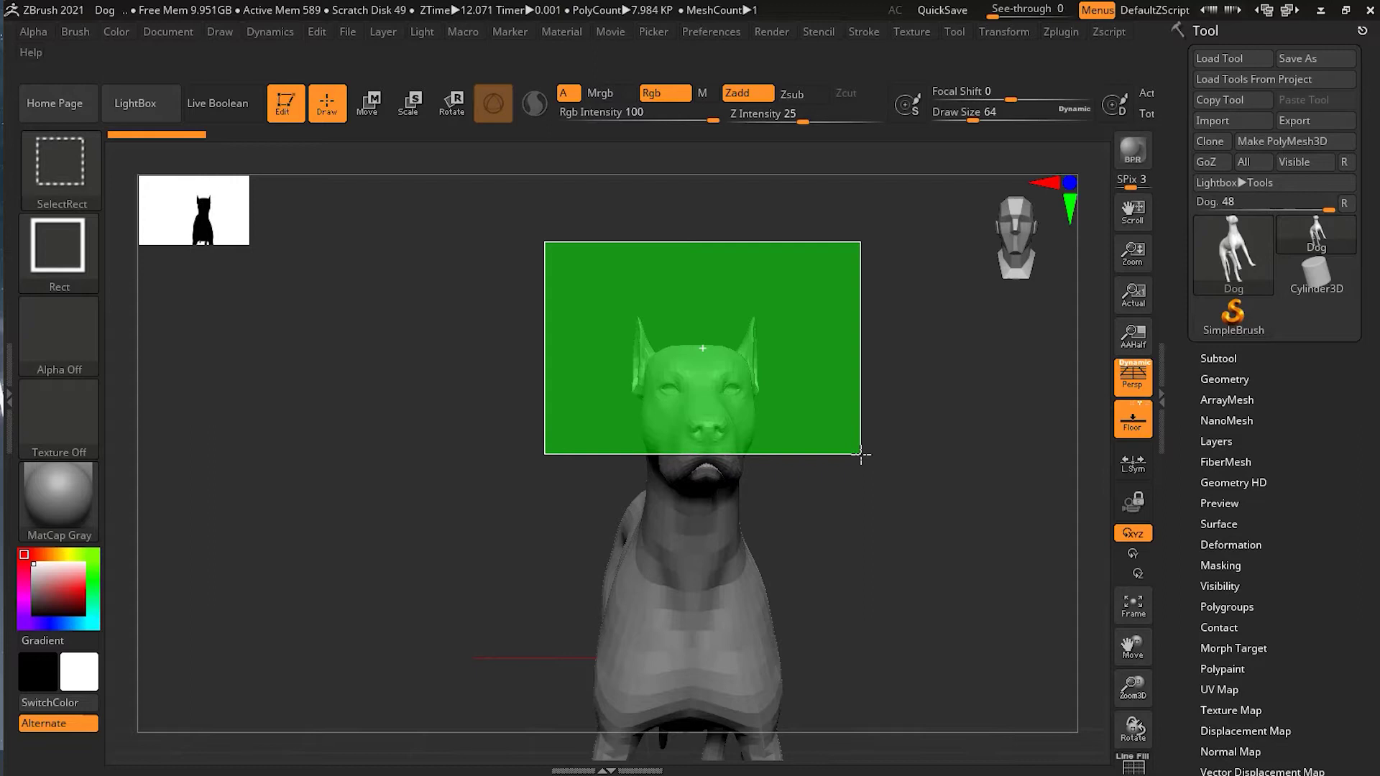
pyautogui.keyDown('ctrl'); pyautogui.keyDown('shift'); pyautogui.moveTo(860, 454); pyautogui.dragTo(860, 455); pyautogui.keyUp('shift'); pyautogui.keyUp('ctrl')
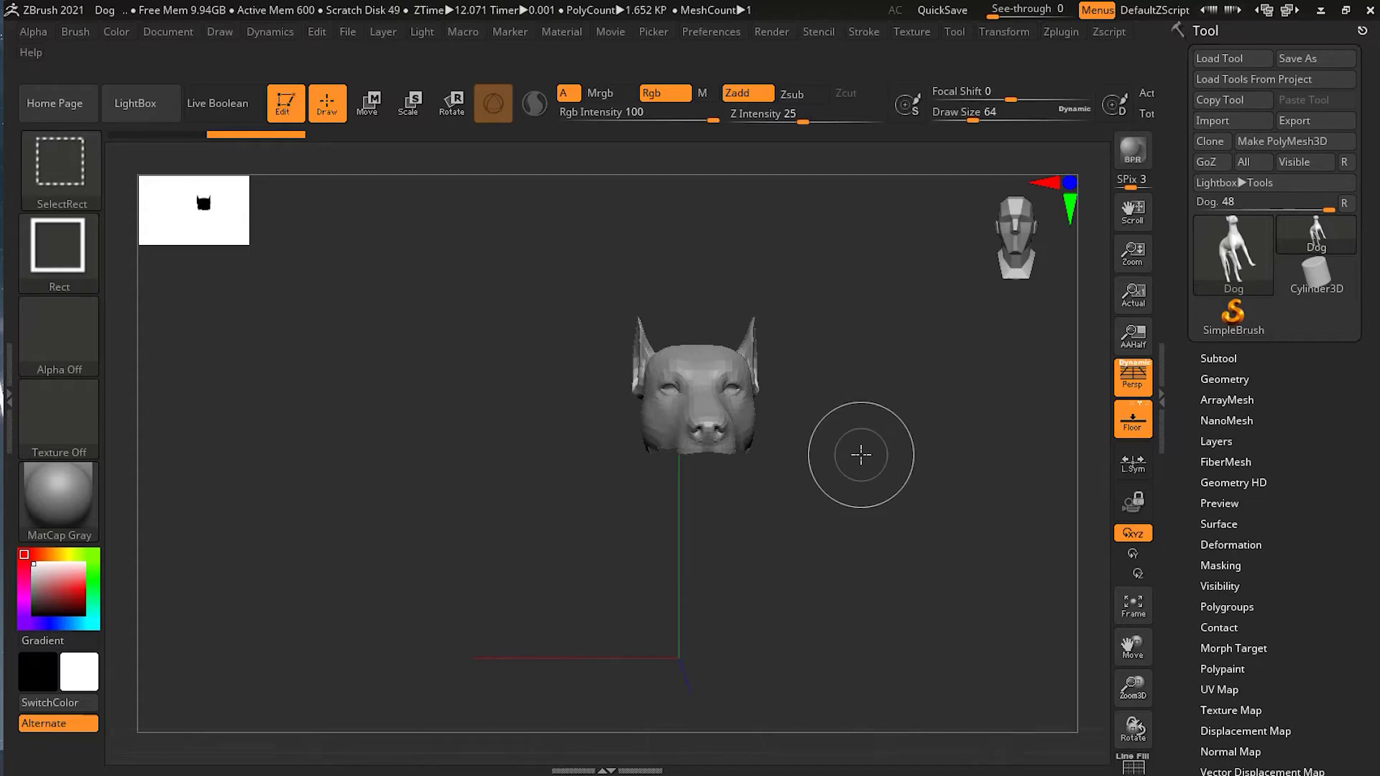
# Sculpt the muzzle, brow and cheeks of the isolated head with the Standard brush at draw size 20.
pyautogui.moveTo(860, 455); pyautogui.dragTo(825, 456)
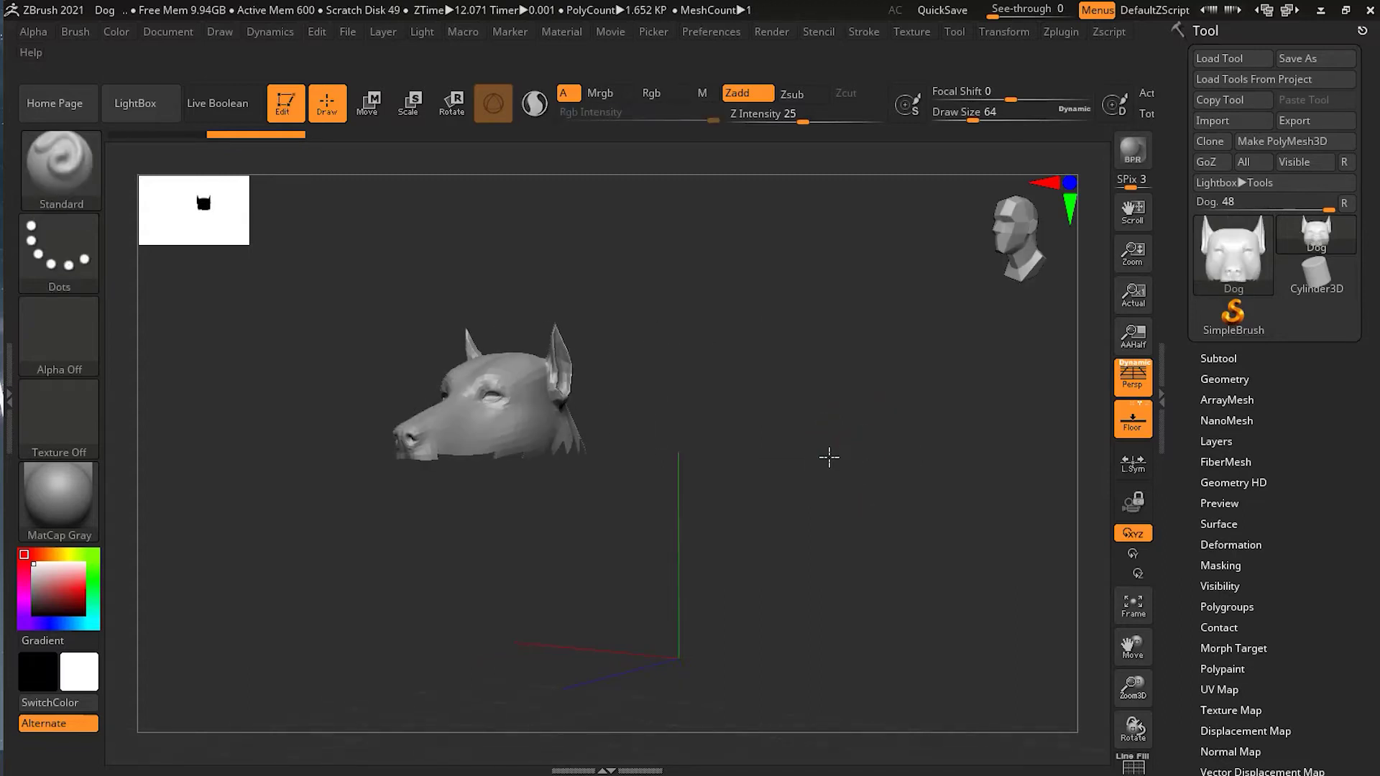
pyautogui.press('f')
pyautogui.moveTo(827, 457); pyautogui.dragTo(937, 456, button='right')
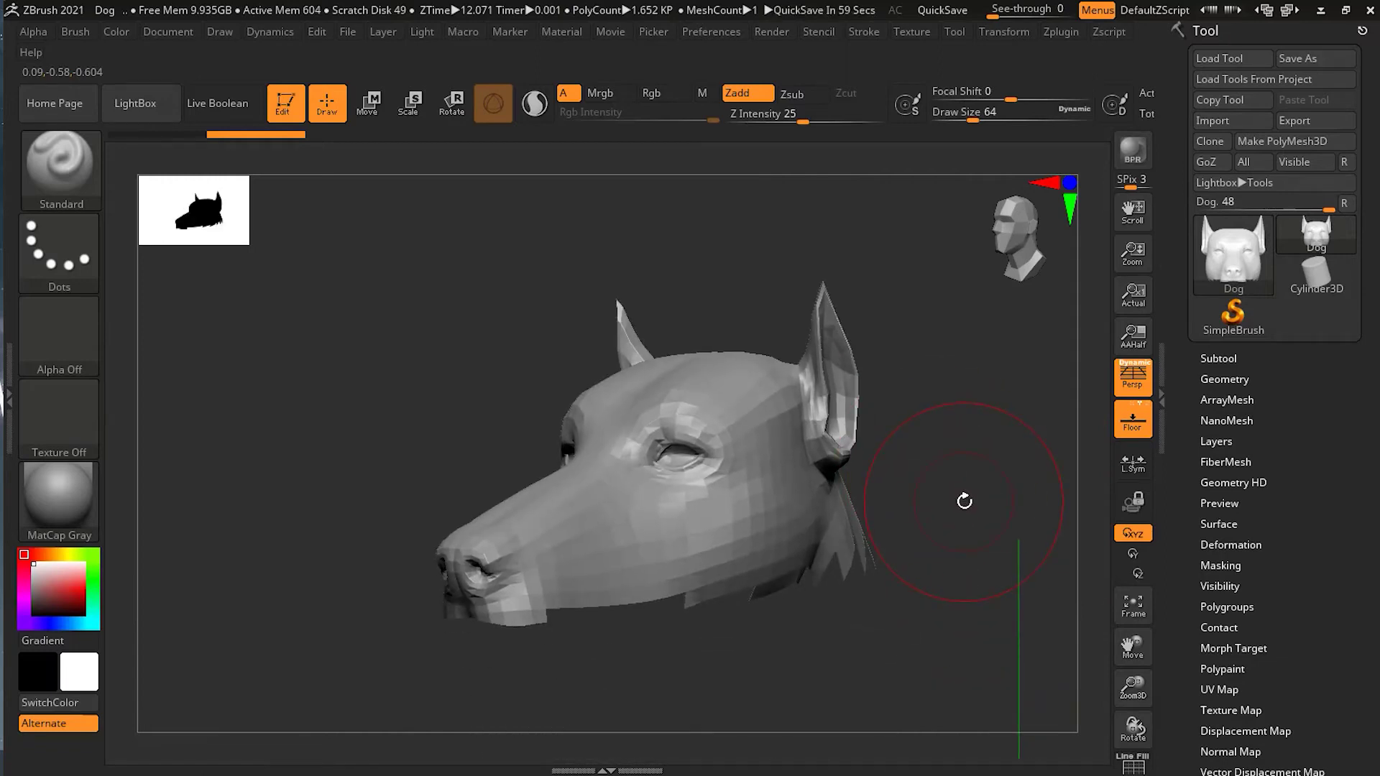
pyautogui.press('[')
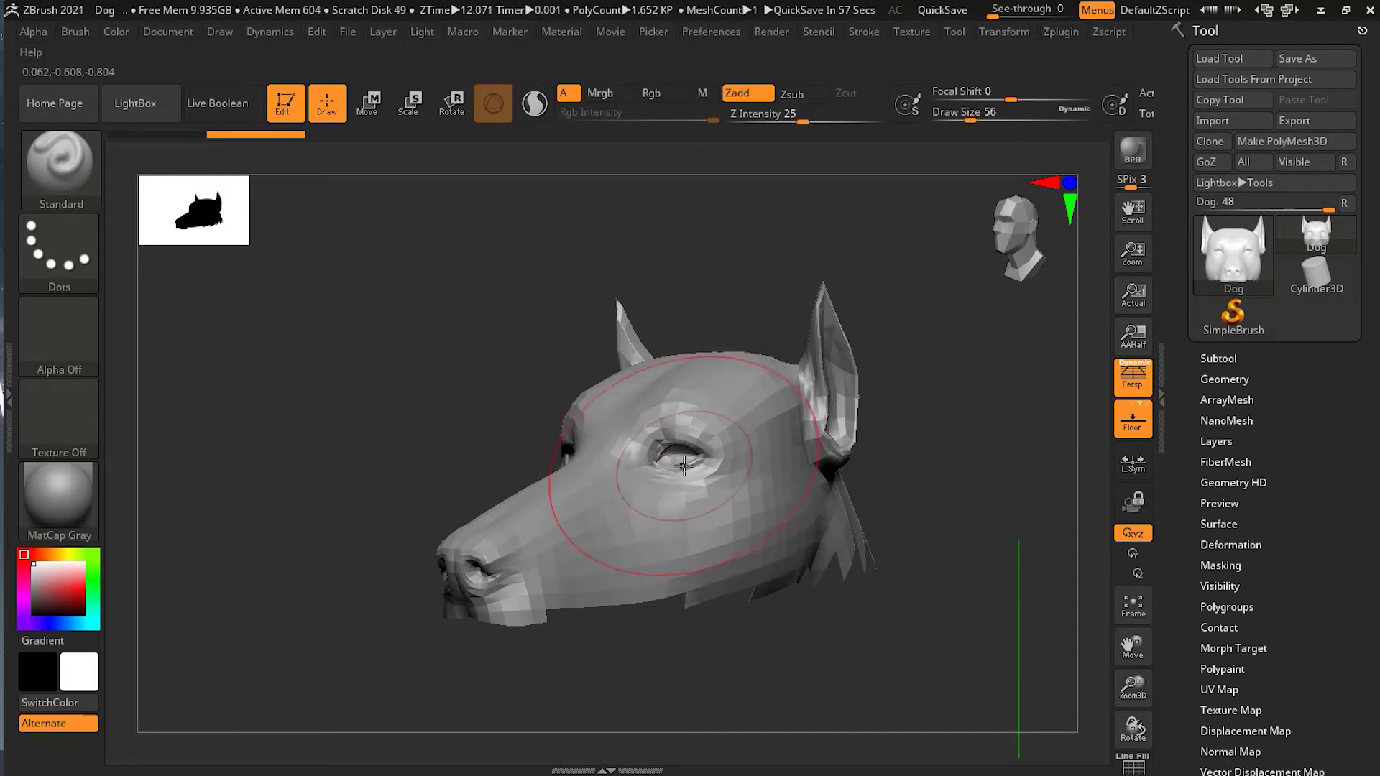
pyautogui.press('[')
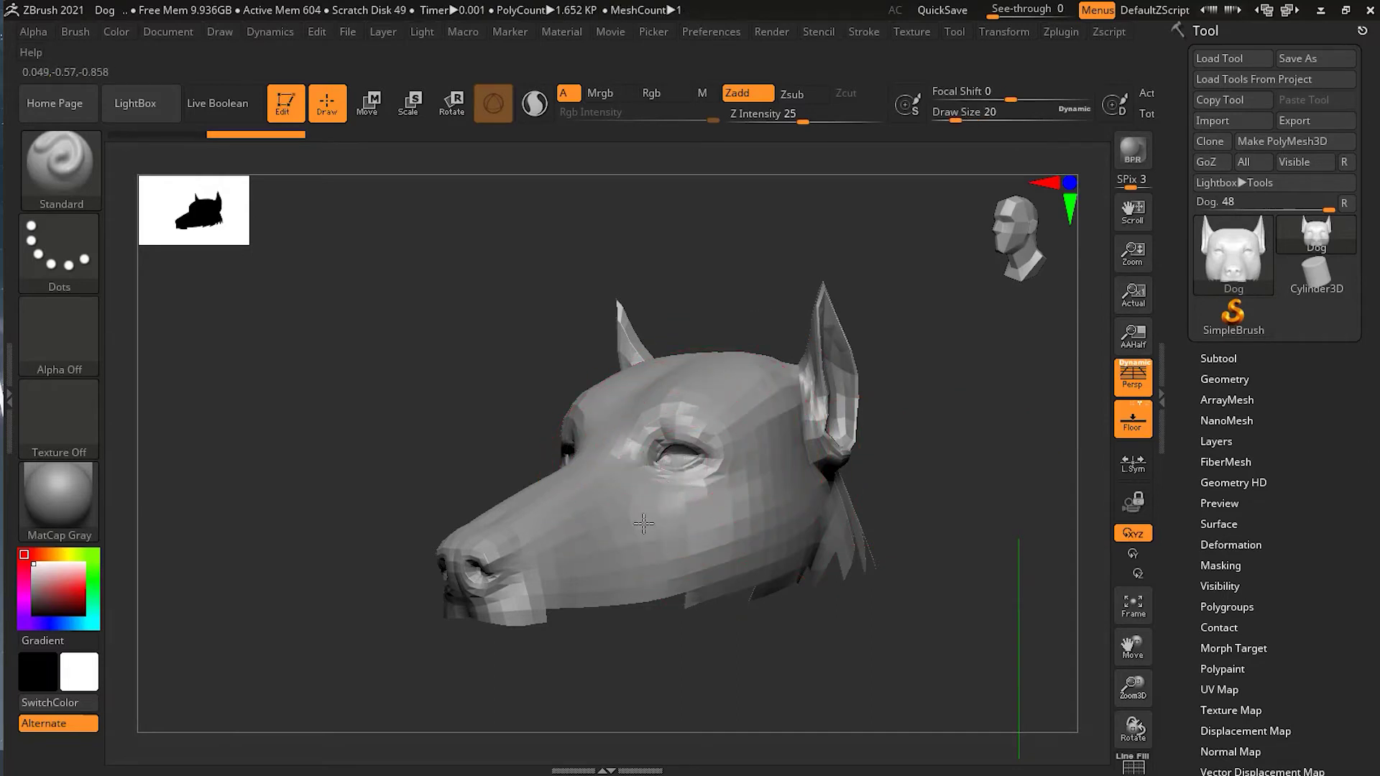
pyautogui.moveTo(640, 514); pyautogui.dragTo(708, 543)
pyautogui.moveTo(636, 503)
pyautogui.mouseDown()
pyautogui.moveTo(496, 596)
pyautogui.moveTo(441, 565)
pyautogui.mouseUp()
pyautogui.moveTo(731, 505)
pyautogui.mouseDown()
pyautogui.moveTo(841, 546)
pyautogui.moveTo(741, 575)
pyautogui.moveTo(813, 469)
pyautogui.moveTo(834, 316)
pyautogui.moveTo(870, 493)
pyautogui.mouseUp()
pyautogui.moveTo(732, 409); pyautogui.dragTo(406, 545, button='right')
pyautogui.moveTo(407, 545)
pyautogui.mouseDown()
pyautogui.moveTo(503, 374)
pyautogui.moveTo(647, 561)
pyautogui.moveTo(884, 568)
pyautogui.mouseUp()
pyautogui.moveTo(884, 568)
pyautogui.mouseDown(button='right')
pyautogui.moveTo(866, 432)
pyautogui.moveTo(357, 517)
pyautogui.mouseUp(button='right')
pyautogui.moveTo(357, 518)
pyautogui.mouseDown()
pyautogui.moveTo(288, 624)
pyautogui.moveTo(388, 360)
pyautogui.moveTo(251, 369)
pyautogui.moveTo(543, 506)
pyautogui.moveTo(360, 350)
pyautogui.moveTo(352, 641)
pyautogui.moveTo(322, 667)
pyautogui.moveTo(237, 683)
pyautogui.mouseUp()
pyautogui.moveTo(238, 683); pyautogui.dragTo(600, 368, button='right')
pyautogui.moveTo(600, 368)
pyautogui.mouseDown()
pyautogui.moveTo(632, 338)
pyautogui.moveTo(762, 317)
pyautogui.mouseUp()
pyautogui.moveTo(918, 333)
pyautogui.mouseDown(button='right')
pyautogui.moveTo(894, 487)
pyautogui.moveTo(912, 622)
pyautogui.mouseUp(button='right')
pyautogui.moveTo(676, 477)
pyautogui.mouseDown()
pyautogui.moveTo(755, 485)
pyautogui.moveTo(616, 486)
pyautogui.moveTo(791, 489)
pyautogui.mouseUp()
pyautogui.moveTo(791, 489)
pyautogui.mouseDown(button='right')
pyautogui.moveTo(958, 537)
pyautogui.moveTo(835, 595)
pyautogui.moveTo(762, 599)
pyautogui.mouseUp(button='right')
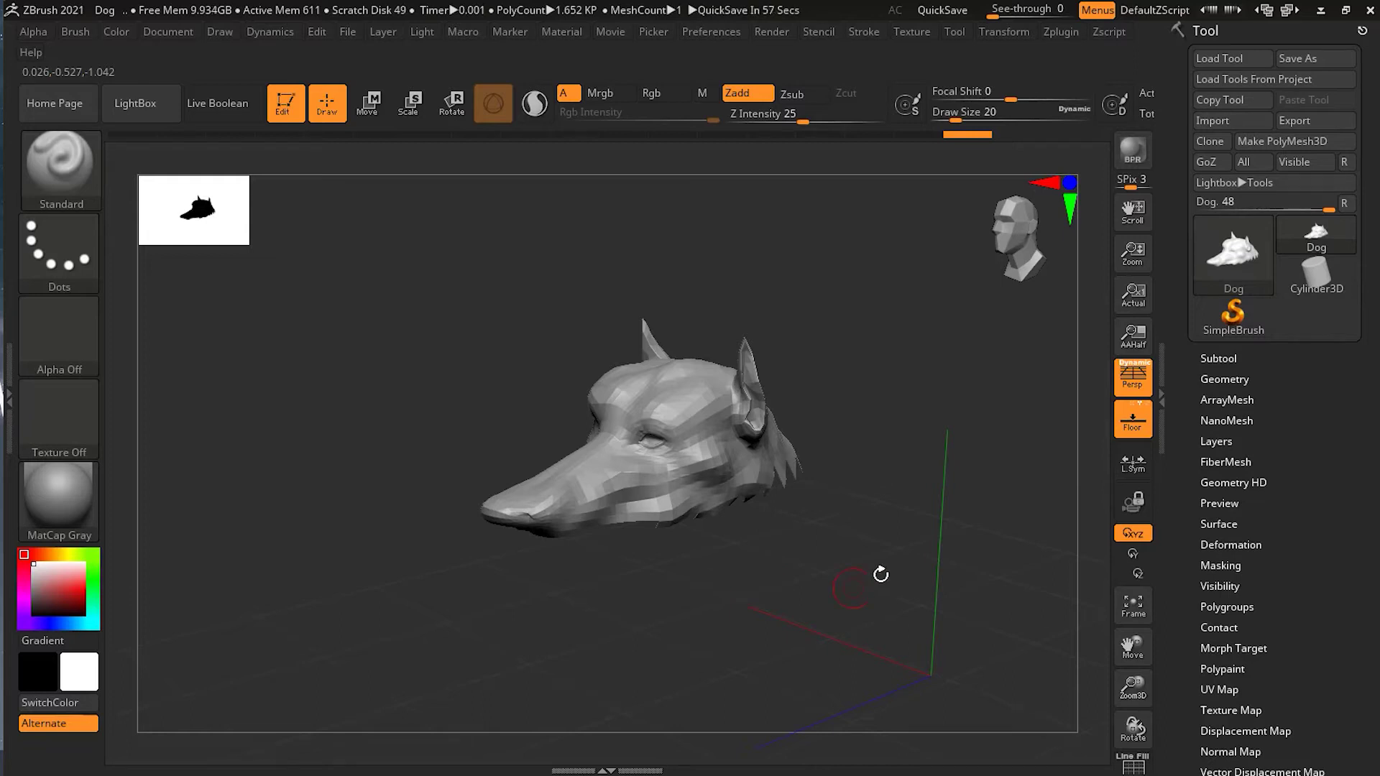
# Unhide the whole dog and review the sculpted head and neck from several sides.
pyautogui.moveTo(877, 559); pyautogui.dragTo(919, 456, button='right')
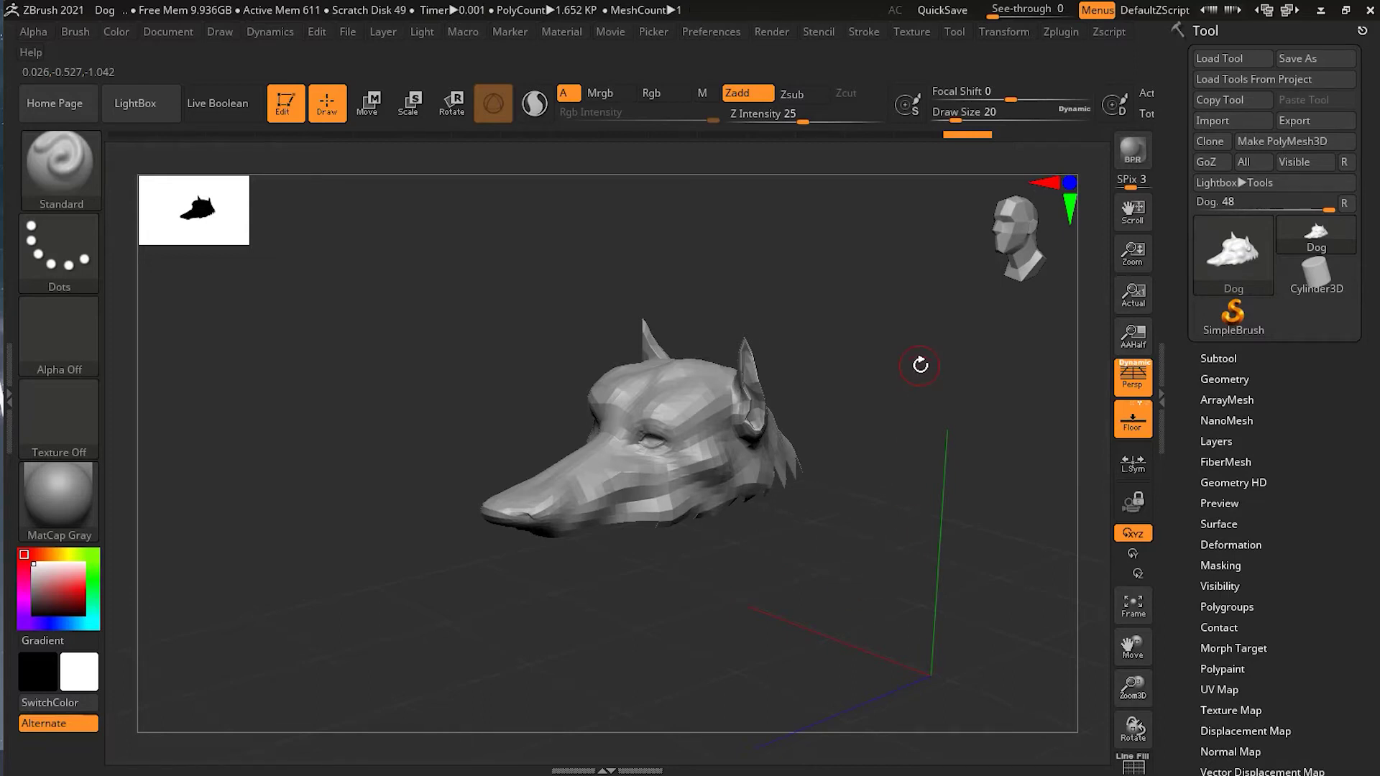
pyautogui.hotkey('ctrl', 'shift')
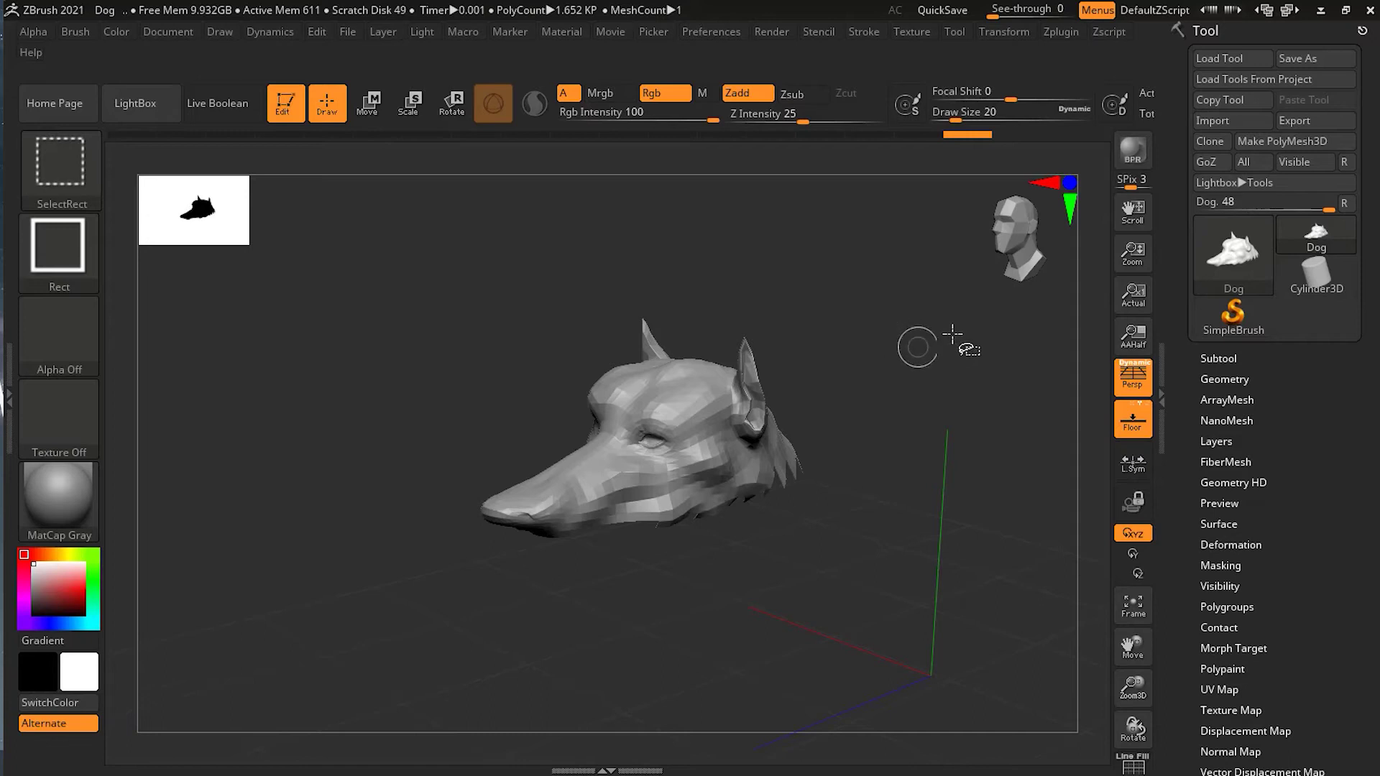
pyautogui.keyDown('ctrl'); pyautogui.keyDown('shift'); pyautogui.click(877, 295); pyautogui.keyUp('shift'); pyautogui.keyUp('ctrl')
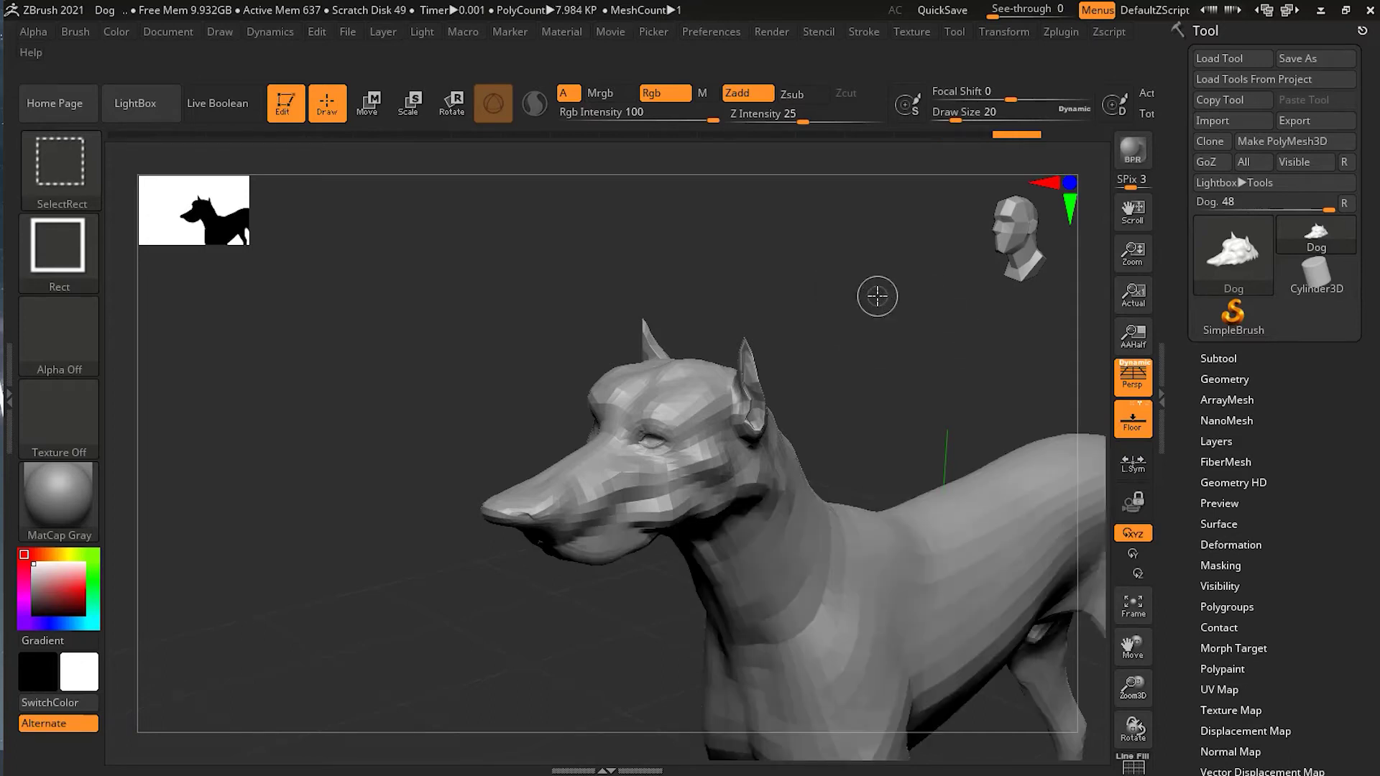
pyautogui.moveTo(838, 317)
pyautogui.mouseDown()
pyautogui.moveTo(859, 280)
pyautogui.moveTo(890, 416)
pyautogui.moveTo(742, 360)
pyautogui.moveTo(696, 315)
pyautogui.moveTo(999, 391)
pyautogui.moveTo(845, 407)
pyautogui.moveTo(1000, 408)
pyautogui.mouseUp()
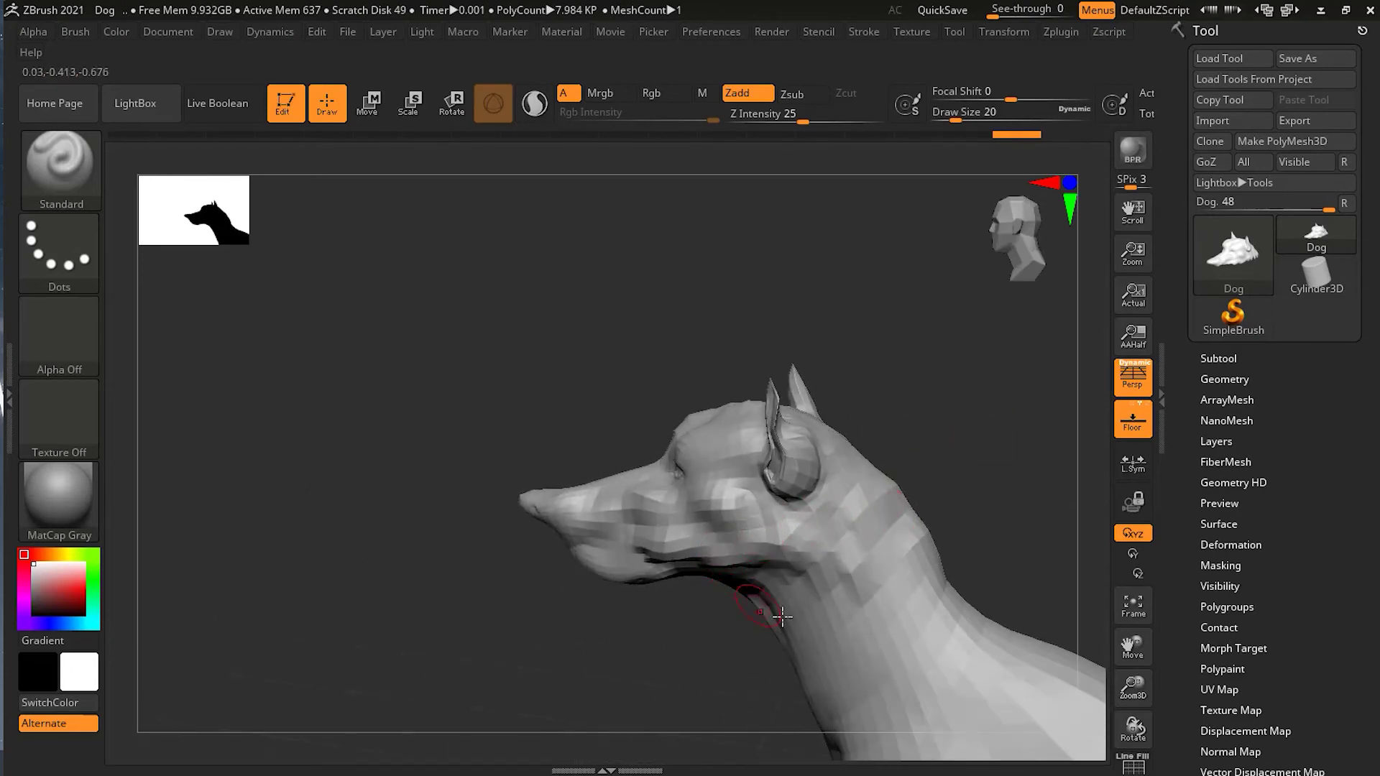
pyautogui.moveTo(813, 590); pyautogui.dragTo(784, 614)
pyautogui.moveTo(596, 653)
pyautogui.mouseDown()
pyautogui.moveTo(752, 662)
pyautogui.moveTo(791, 539)
pyautogui.moveTo(887, 530)
pyautogui.moveTo(873, 549)
pyautogui.moveTo(647, 262)
pyautogui.moveTo(573, 280)
pyautogui.moveTo(902, 391)
pyautogui.moveTo(900, 556)
pyautogui.mouseUp()
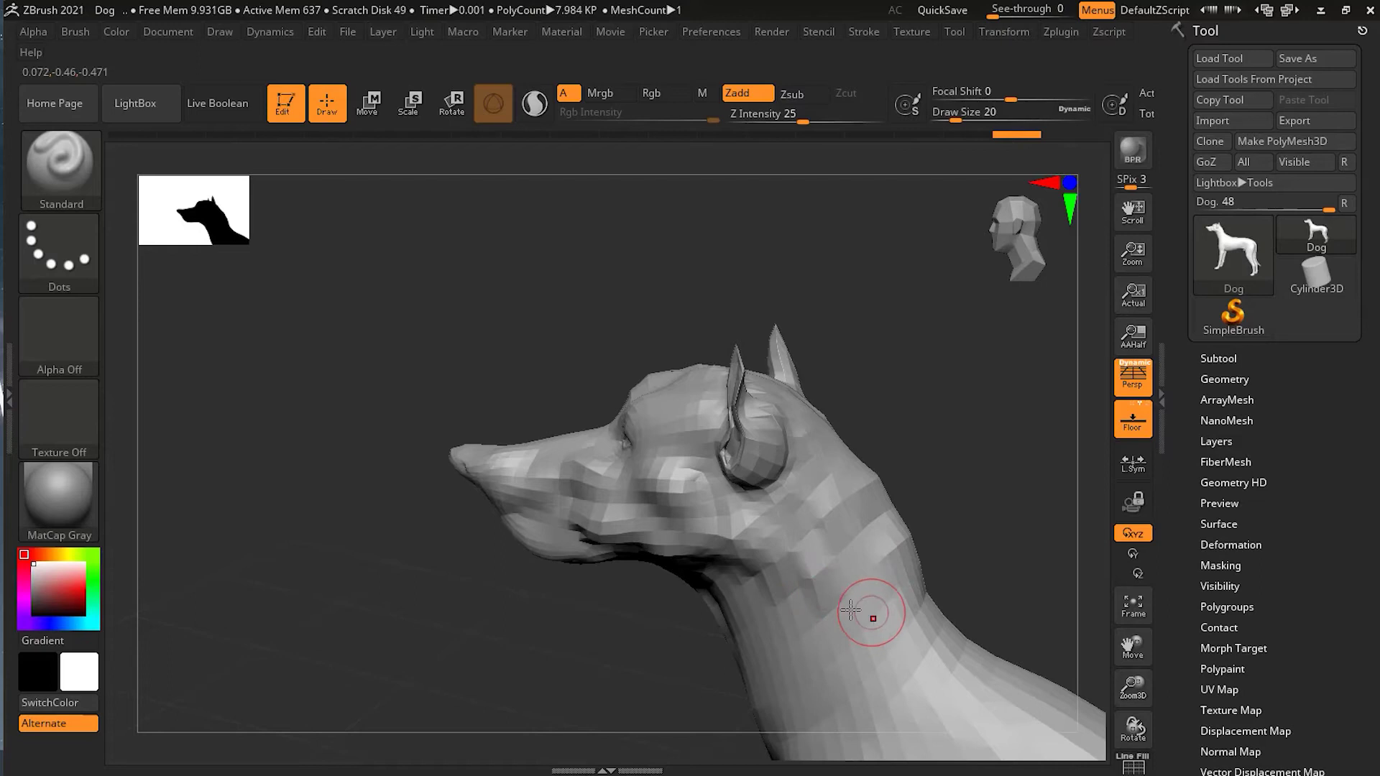
pyautogui.moveTo(925, 579); pyautogui.dragTo(763, 608, button='right')
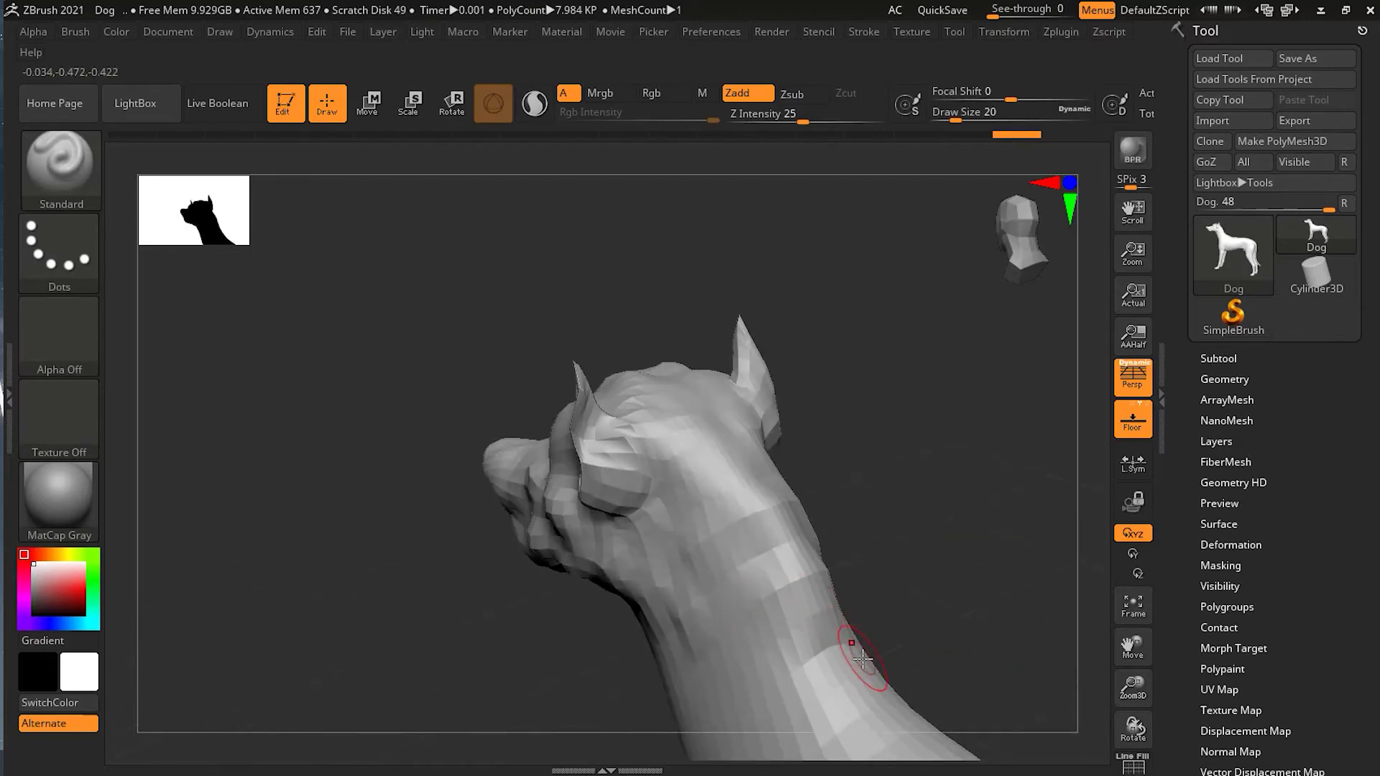
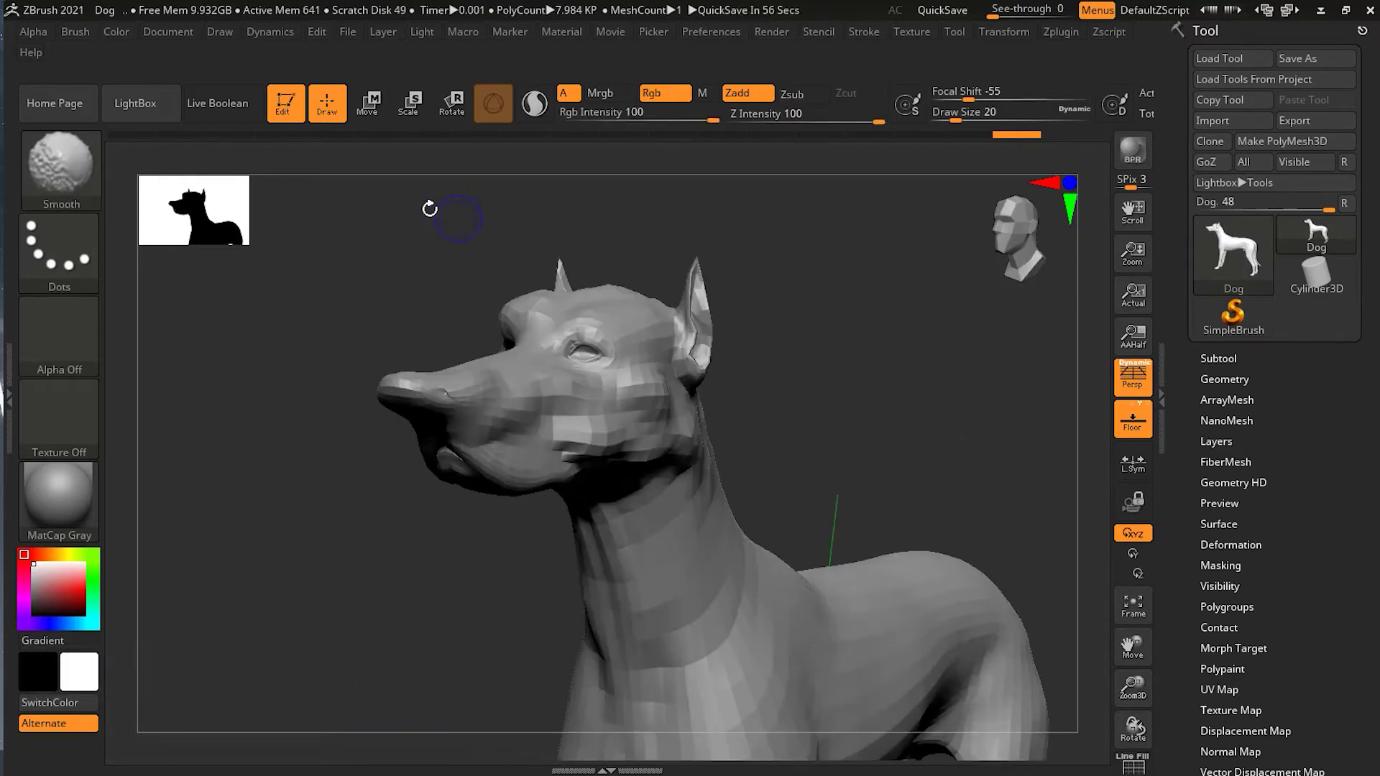
pyautogui.hotkey('ctrl', 'shift')
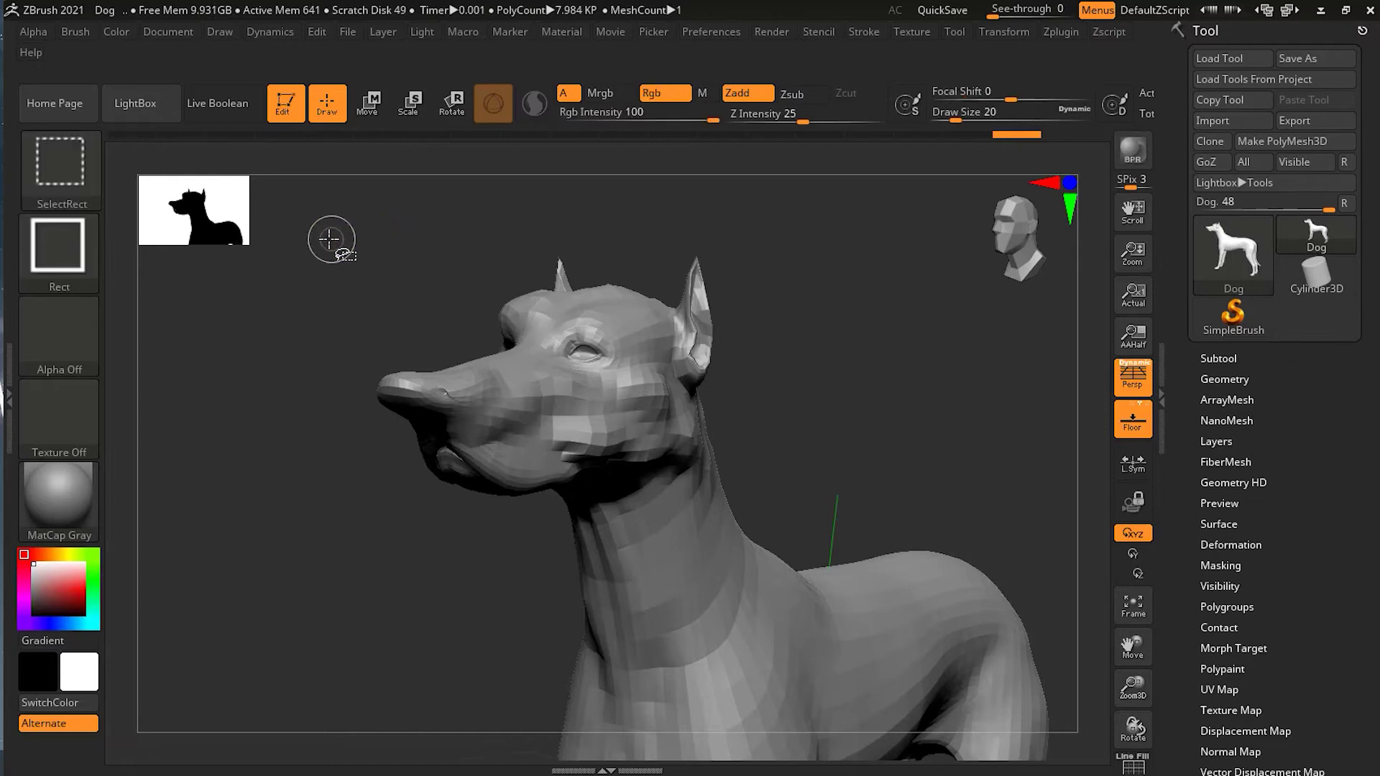
pyautogui.keyDown('ctrl'); pyautogui.keyDown('shift'); pyautogui.moveTo(363, 255); pyautogui.dragTo(809, 525); pyautogui.keyUp('shift'); pyautogui.keyUp('ctrl')
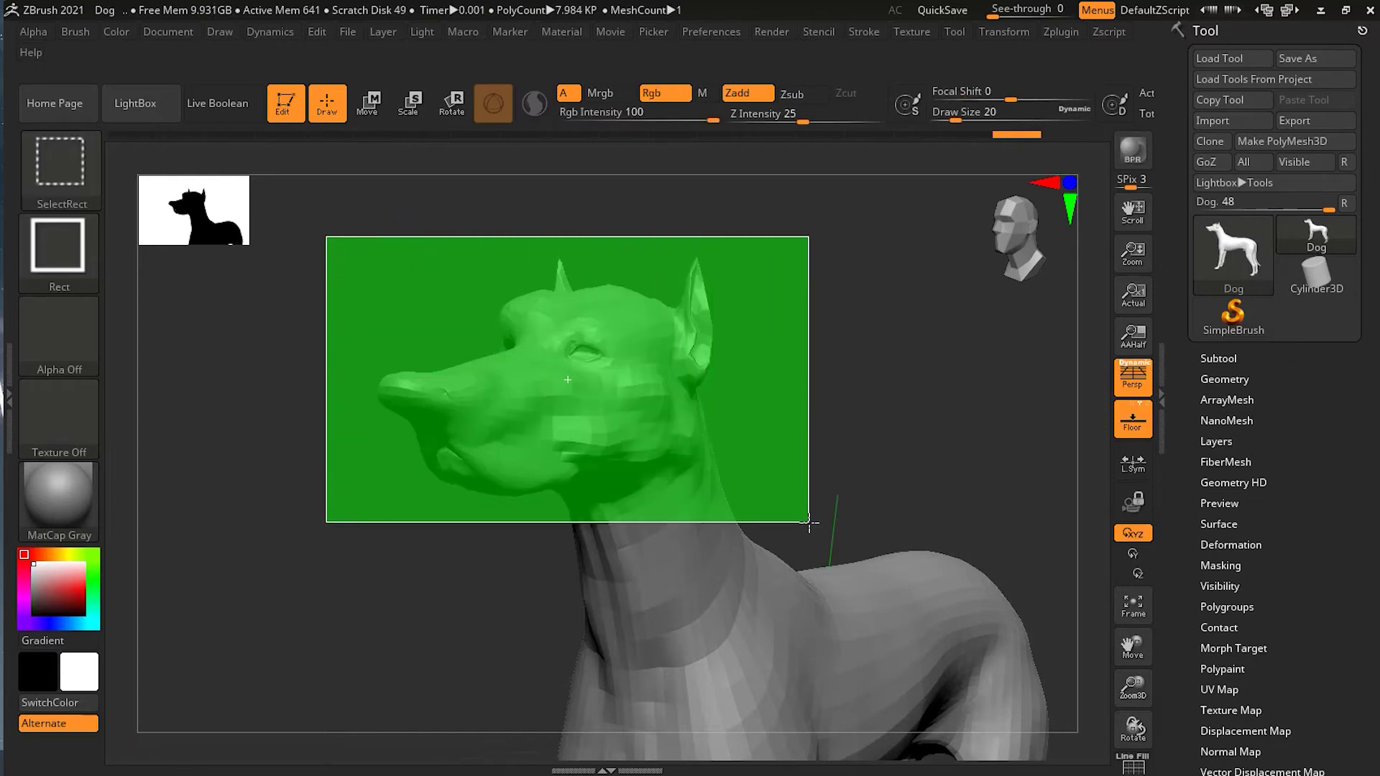
pyautogui.keyDown('ctrl'); pyautogui.keyDown('shift'); pyautogui.moveTo(809, 525); pyautogui.dragTo(810, 525); pyautogui.keyUp('shift'); pyautogui.keyUp('ctrl')
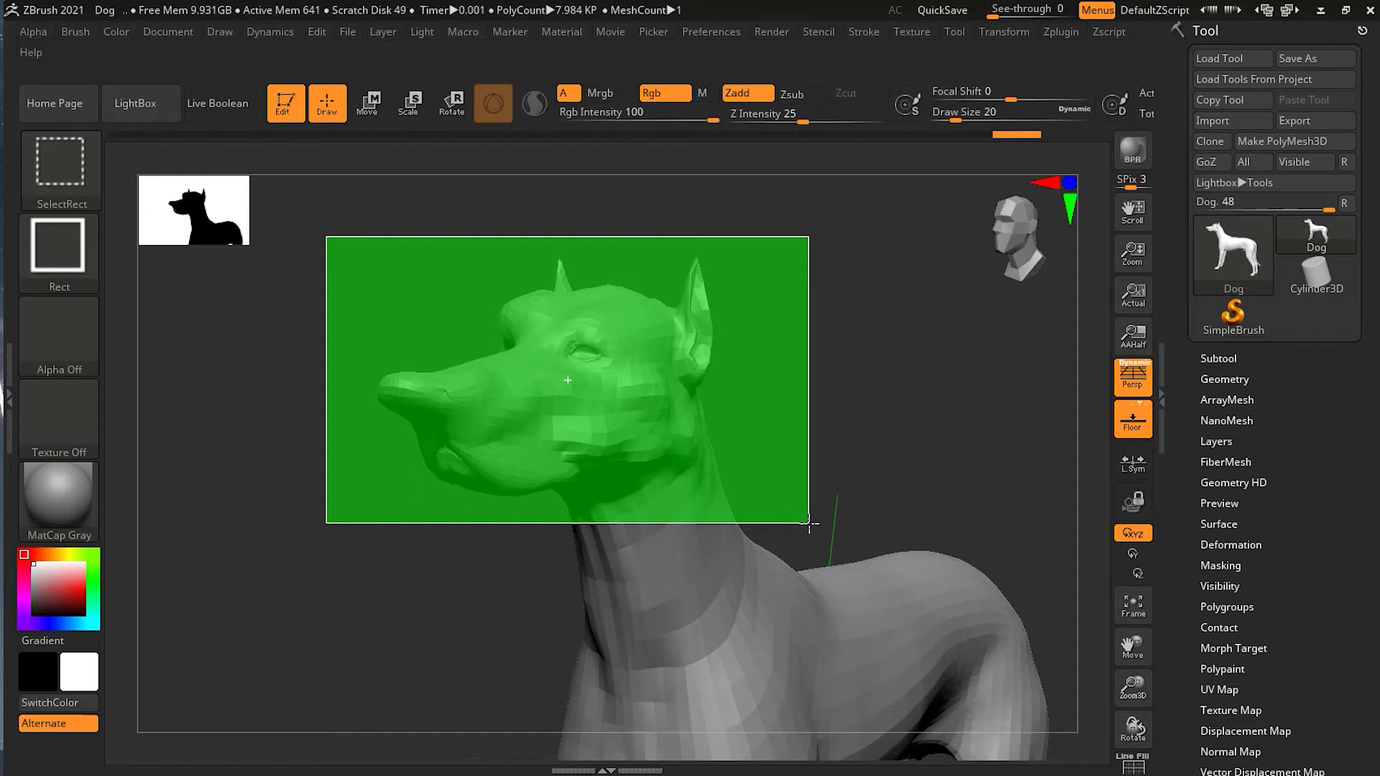
pyautogui.keyDown('ctrl'); pyautogui.keyDown('shift'); pyautogui.moveTo(810, 525); pyautogui.dragTo(388, 248); pyautogui.keyUp('shift'); pyautogui.keyUp('ctrl')
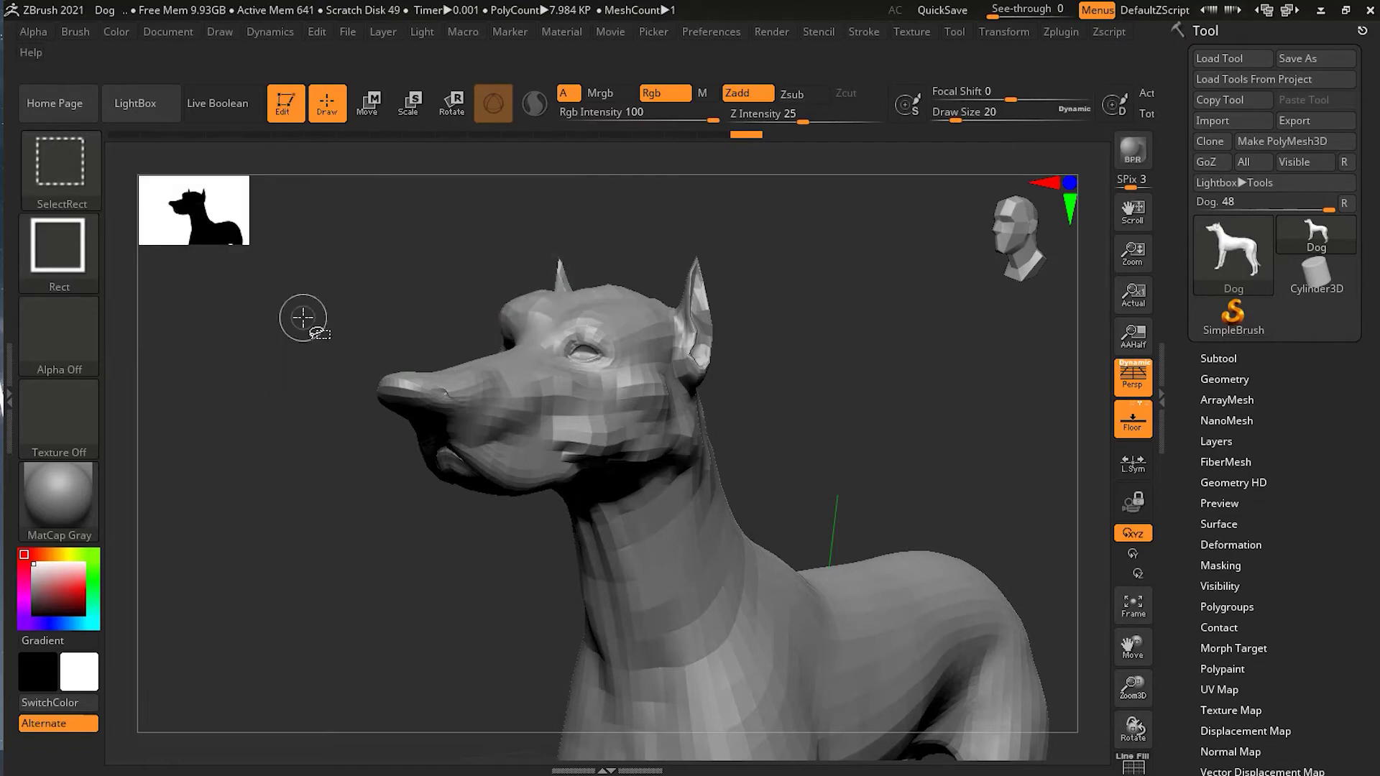
# Isolate the dog's head and upper neck with the Circle selection stroke, and unhide the whole dog again.
pyautogui.moveTo(66, 248)
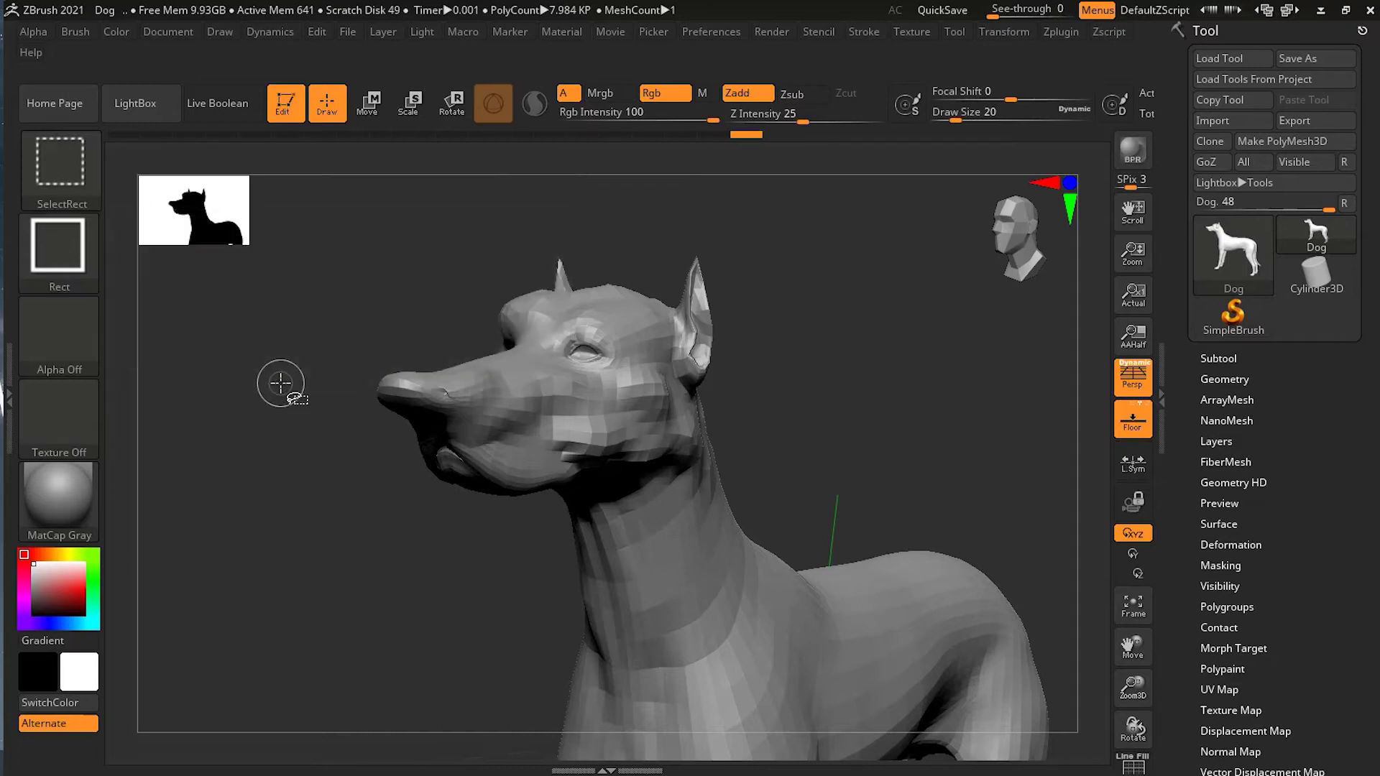
pyautogui.hotkey('ctrl', 'shift')
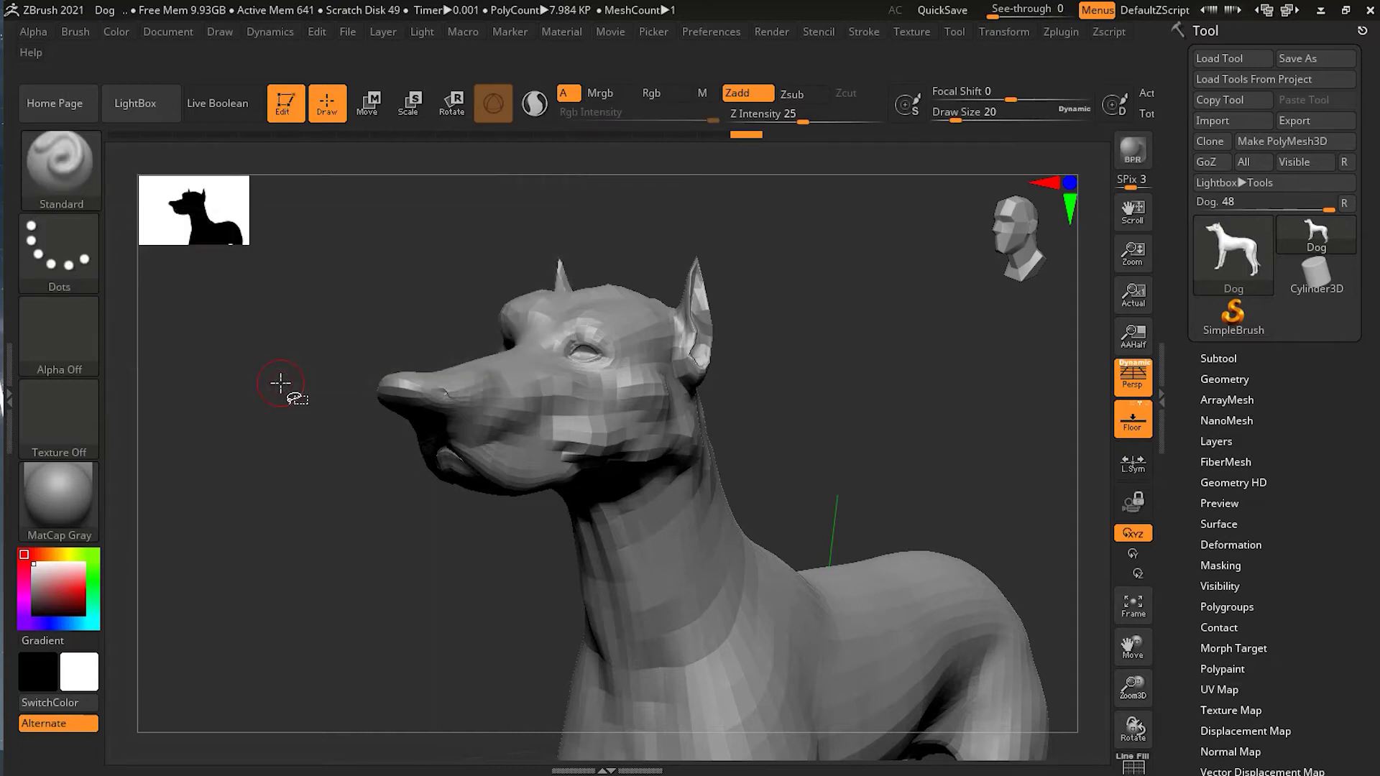
pyautogui.hotkey('ctrl', 'shift')
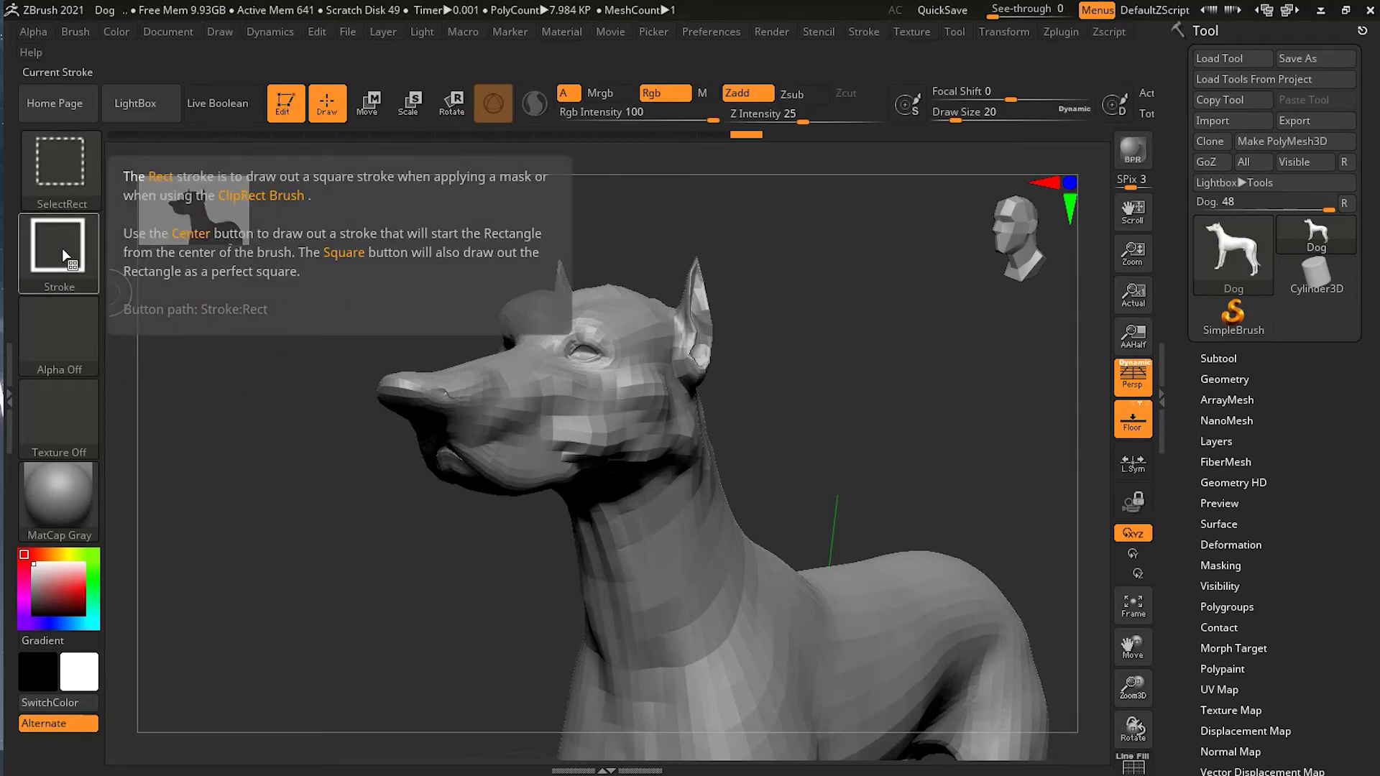
pyautogui.click(62, 248)
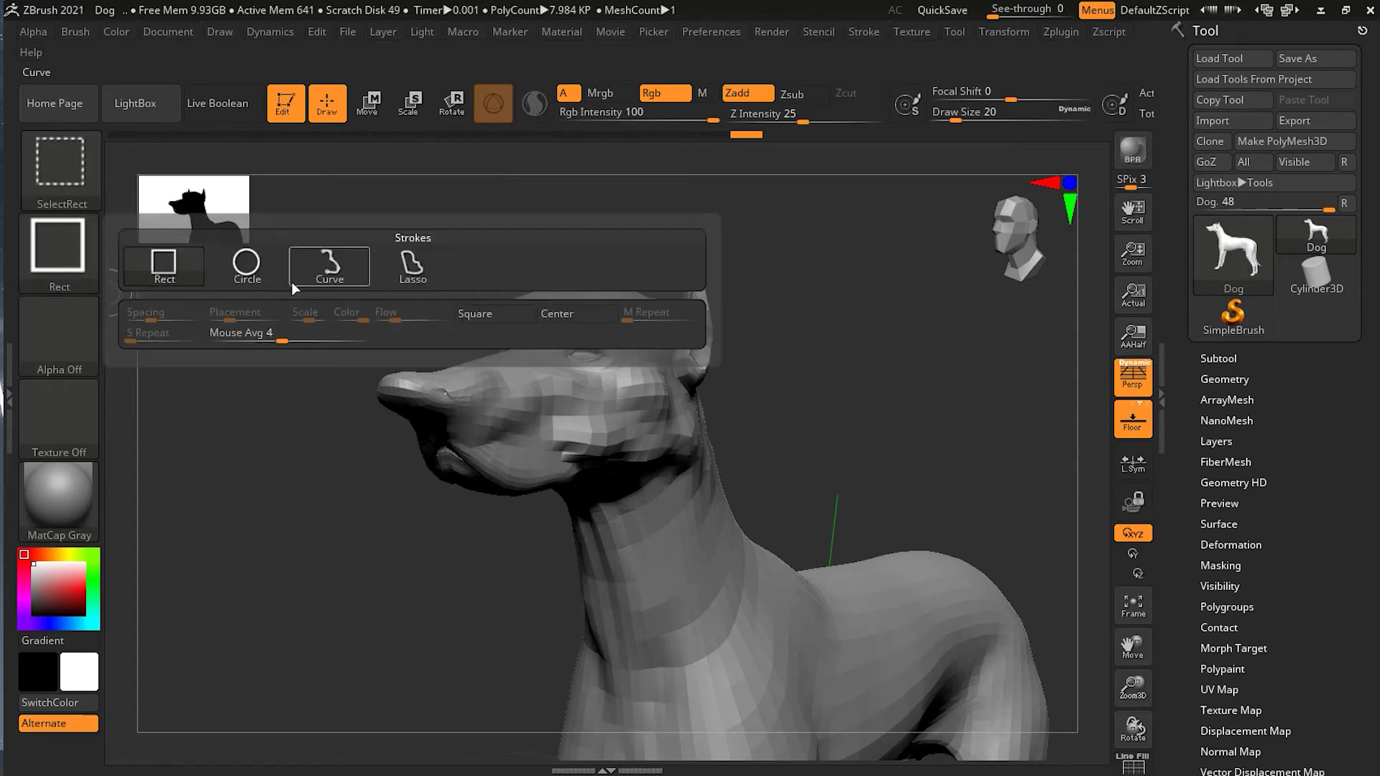
pyautogui.moveTo(235, 276)
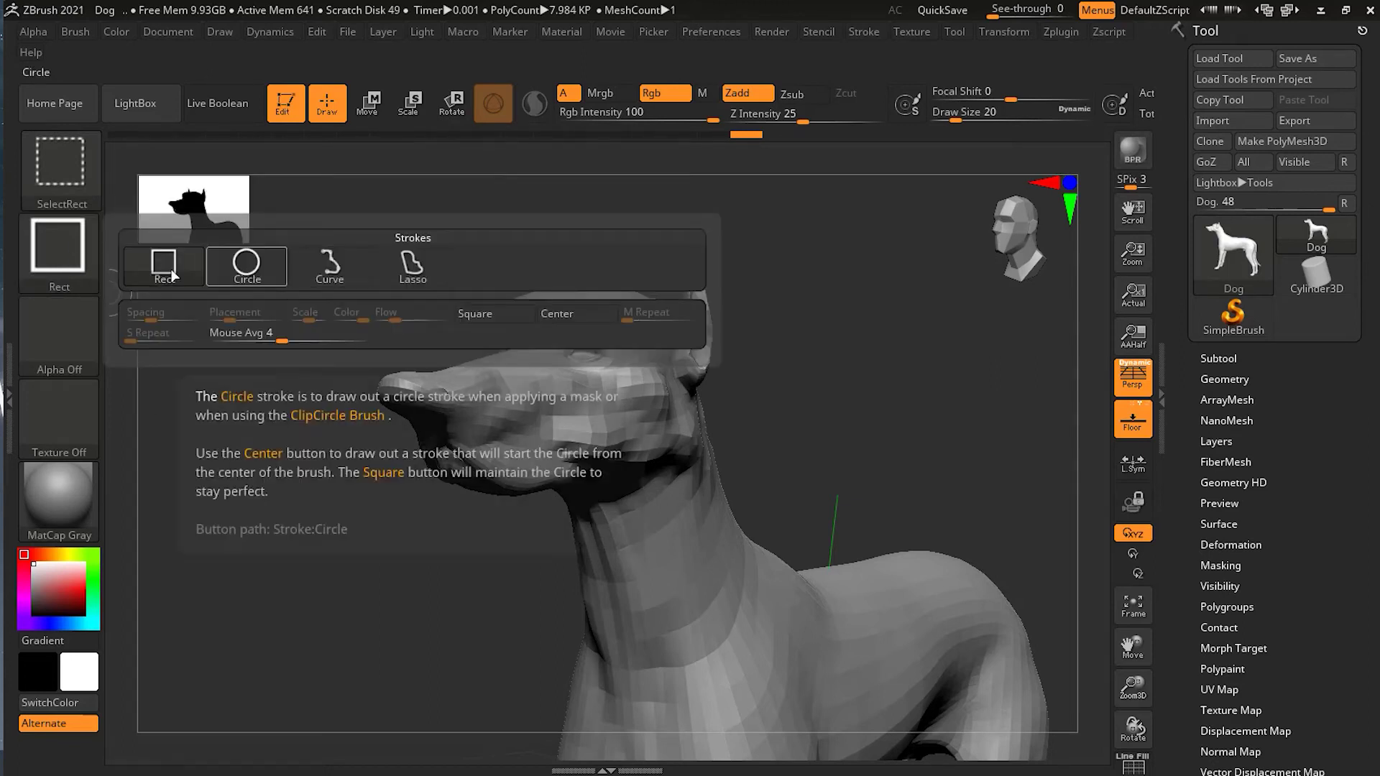
pyautogui.click(251, 276)
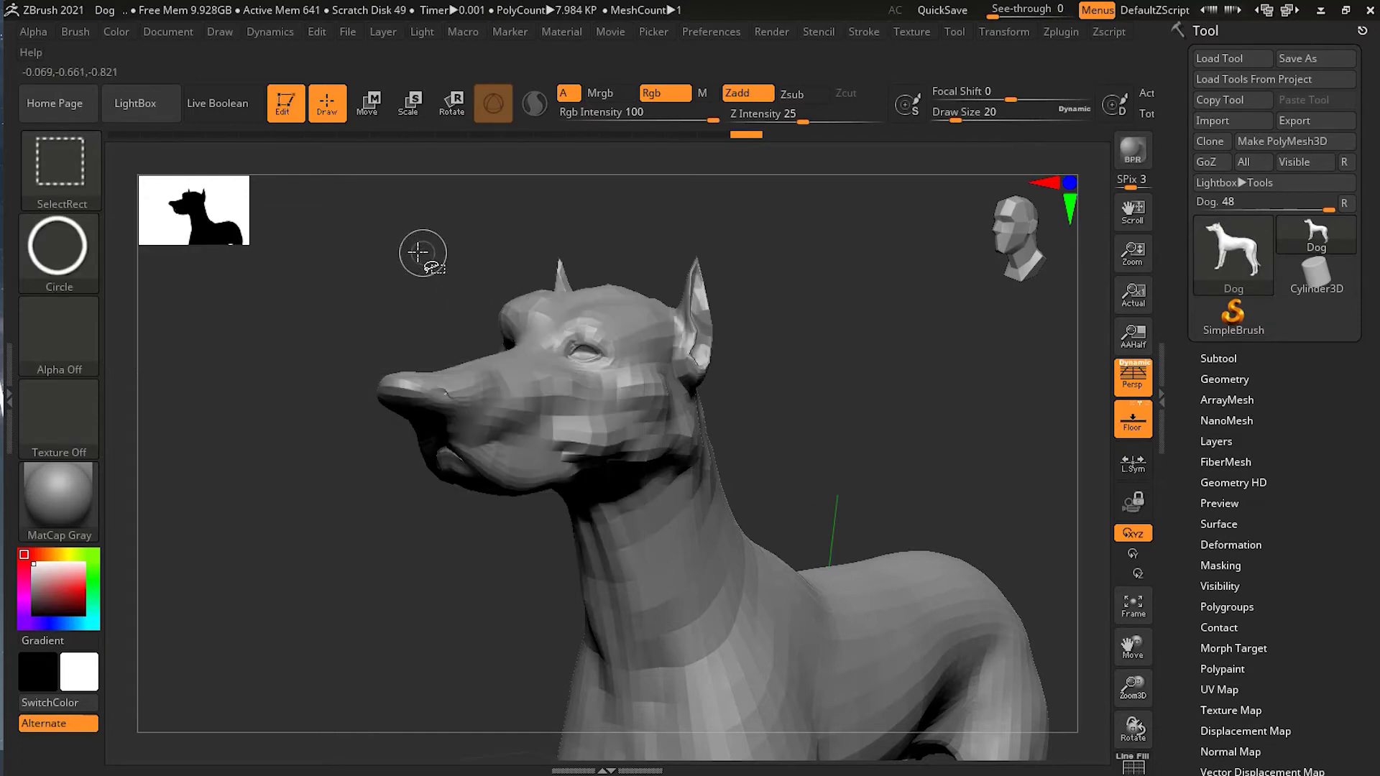
pyautogui.keyDown('ctrl'); pyautogui.keyDown('shift'); pyautogui.moveTo(479, 307); pyautogui.dragTo(760, 585); pyautogui.keyUp('shift'); pyautogui.keyUp('ctrl')
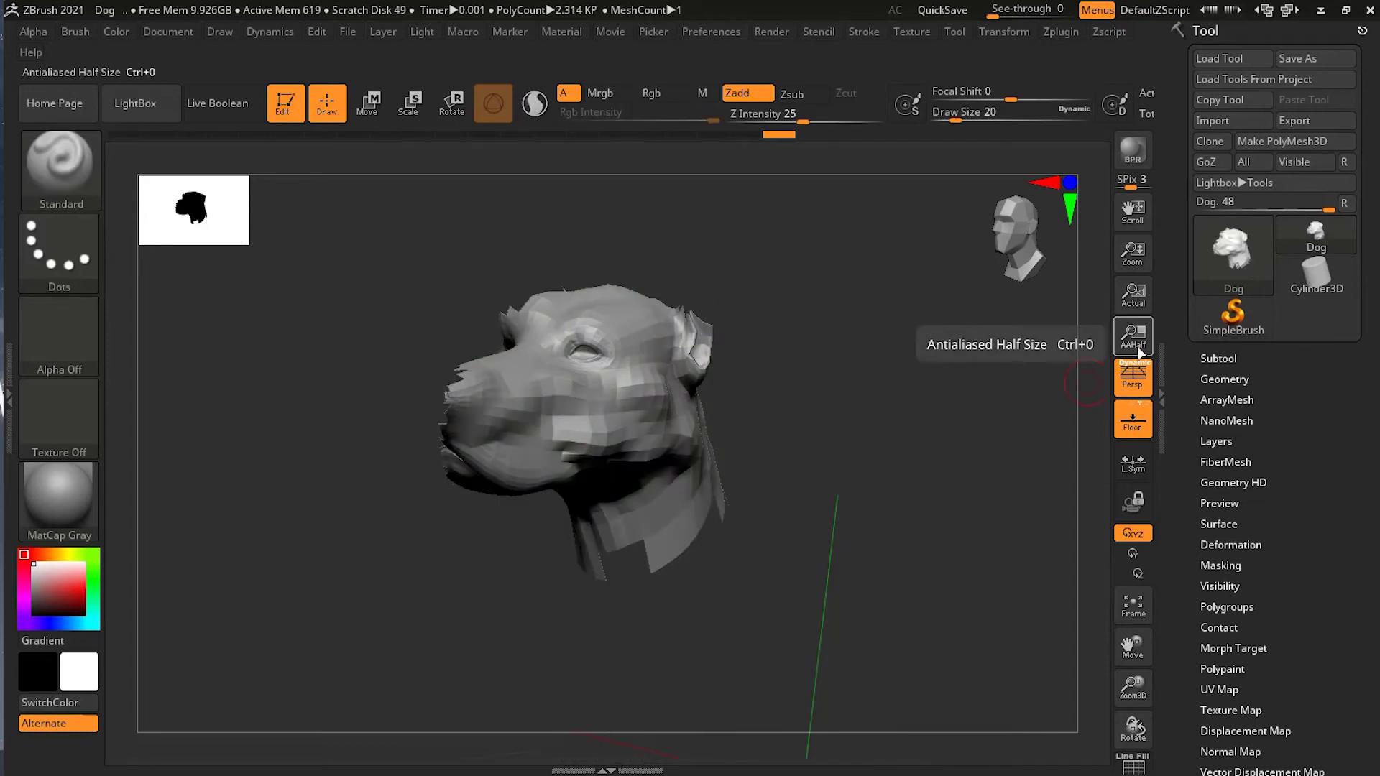
pyautogui.keyDown('ctrl'); pyautogui.keyDown('shift'); pyautogui.click(890, 394); pyautogui.keyUp('shift'); pyautogui.keyUp('ctrl')
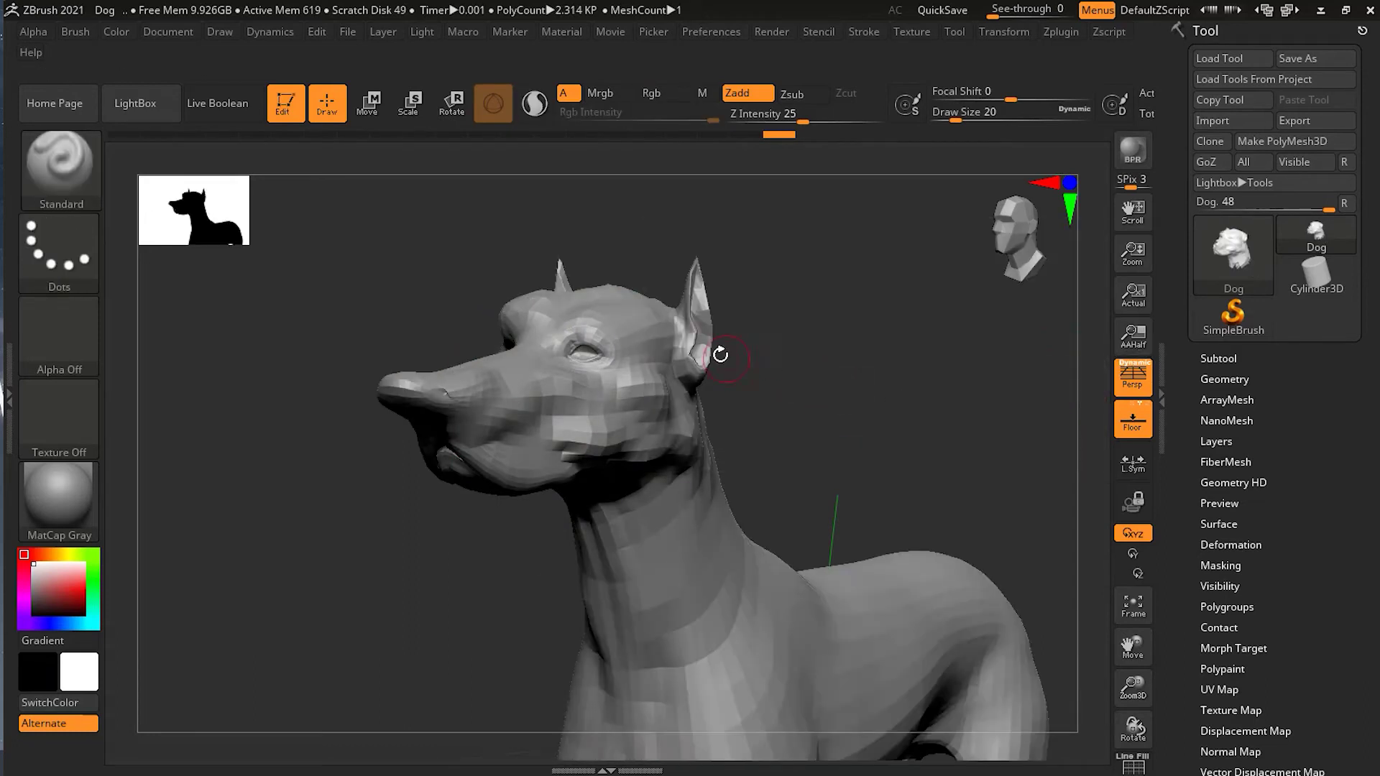
# Set the SelectRect stroke to Rect and isolate the region around the dog's eyes and upper muzzle.
pyautogui.hotkey('ctrl', 'shift')
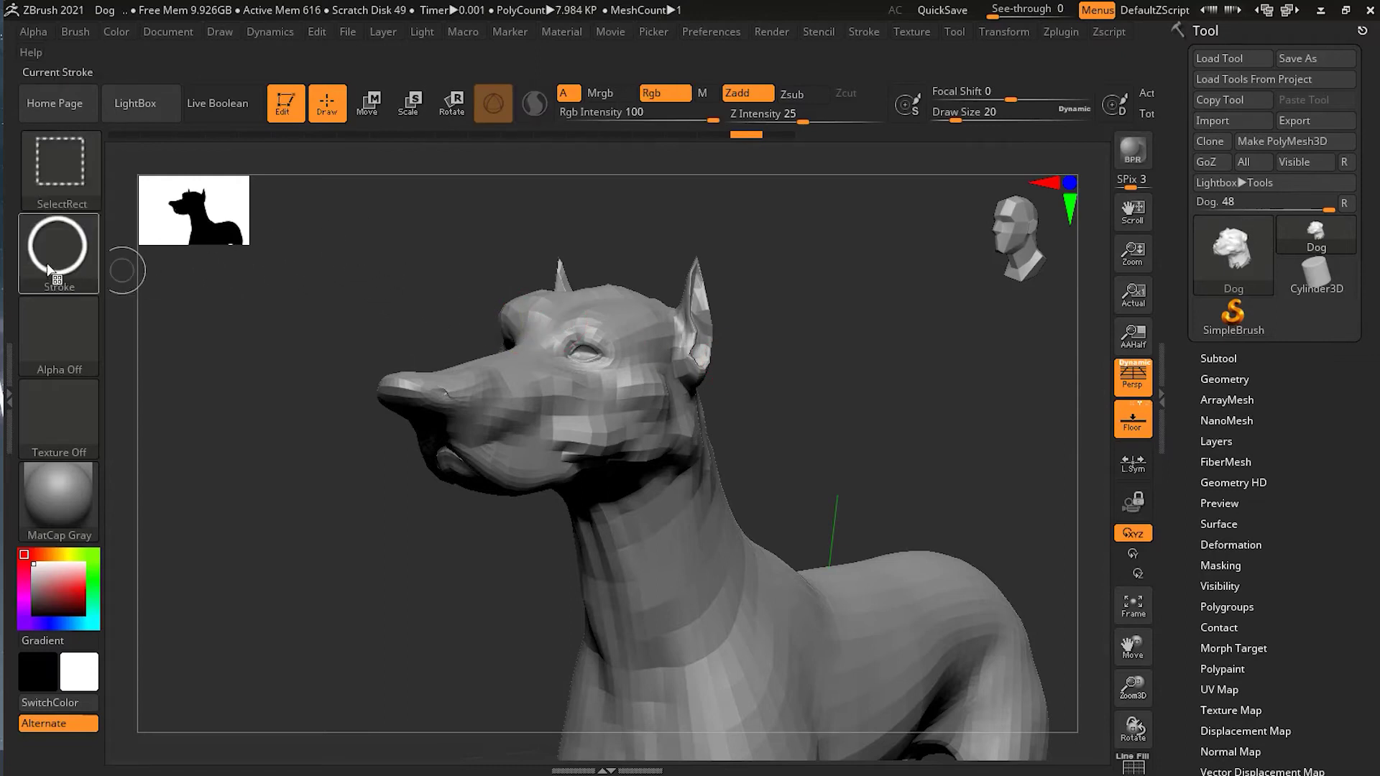
pyautogui.keyDown('ctrl'); pyautogui.keyDown('shift'); pyautogui.click(68, 255); pyautogui.keyUp('shift'); pyautogui.keyUp('ctrl')
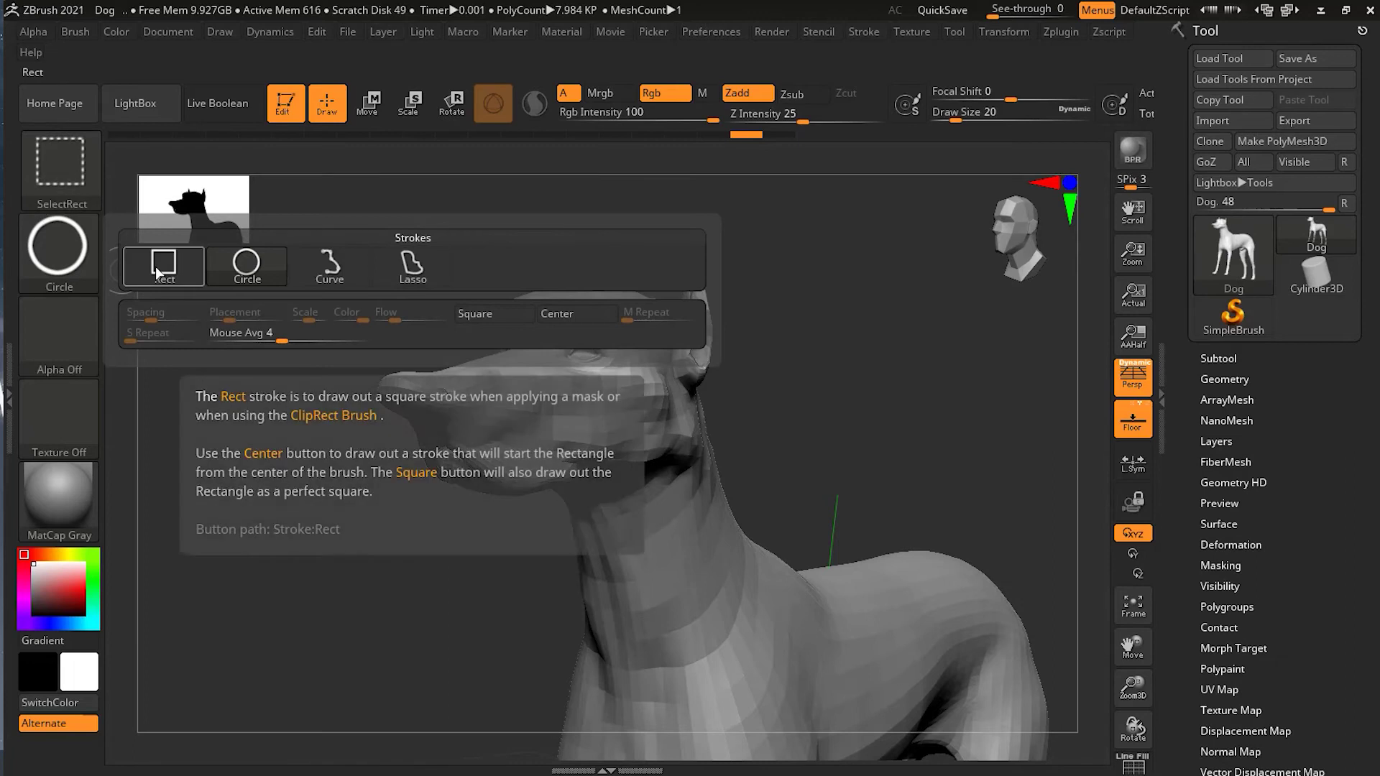
pyautogui.moveTo(174, 277)
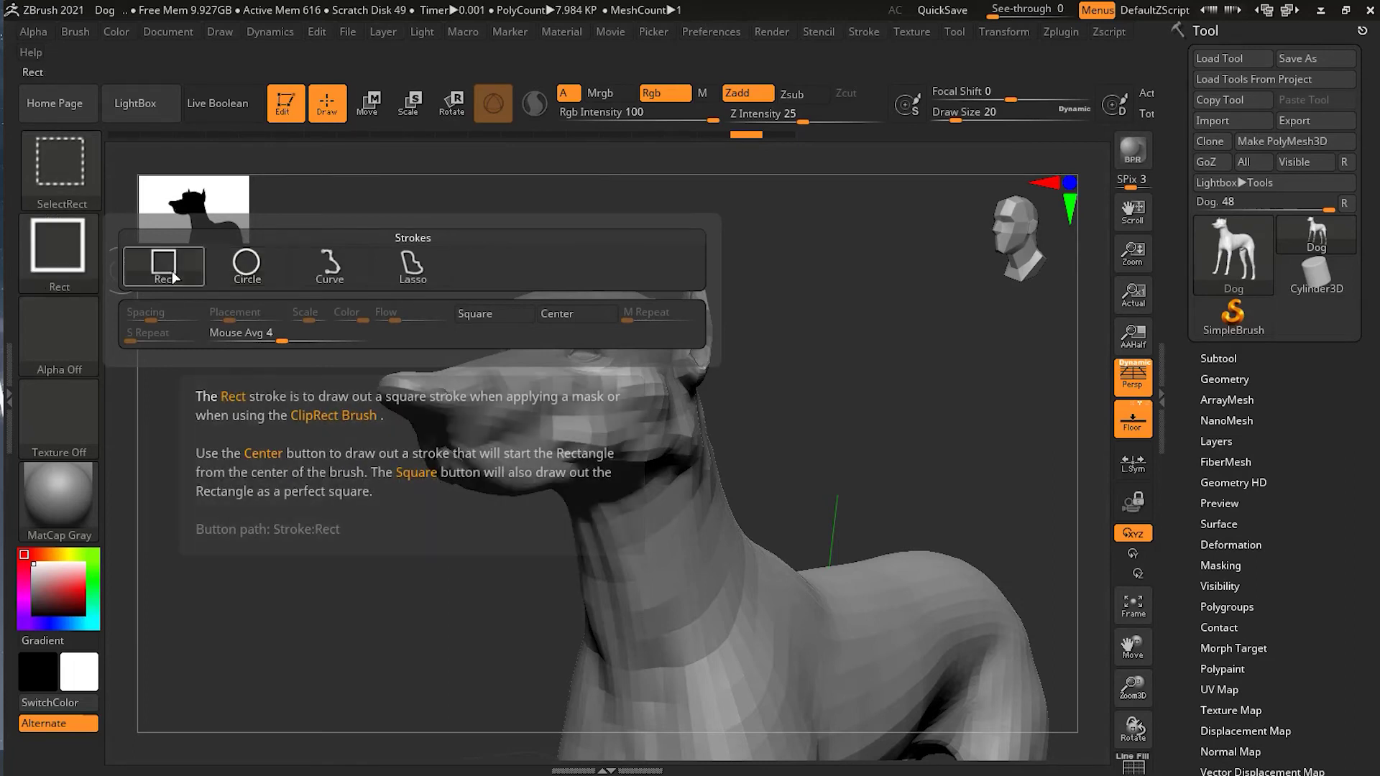
pyautogui.hotkey('ctrl', 'shift')
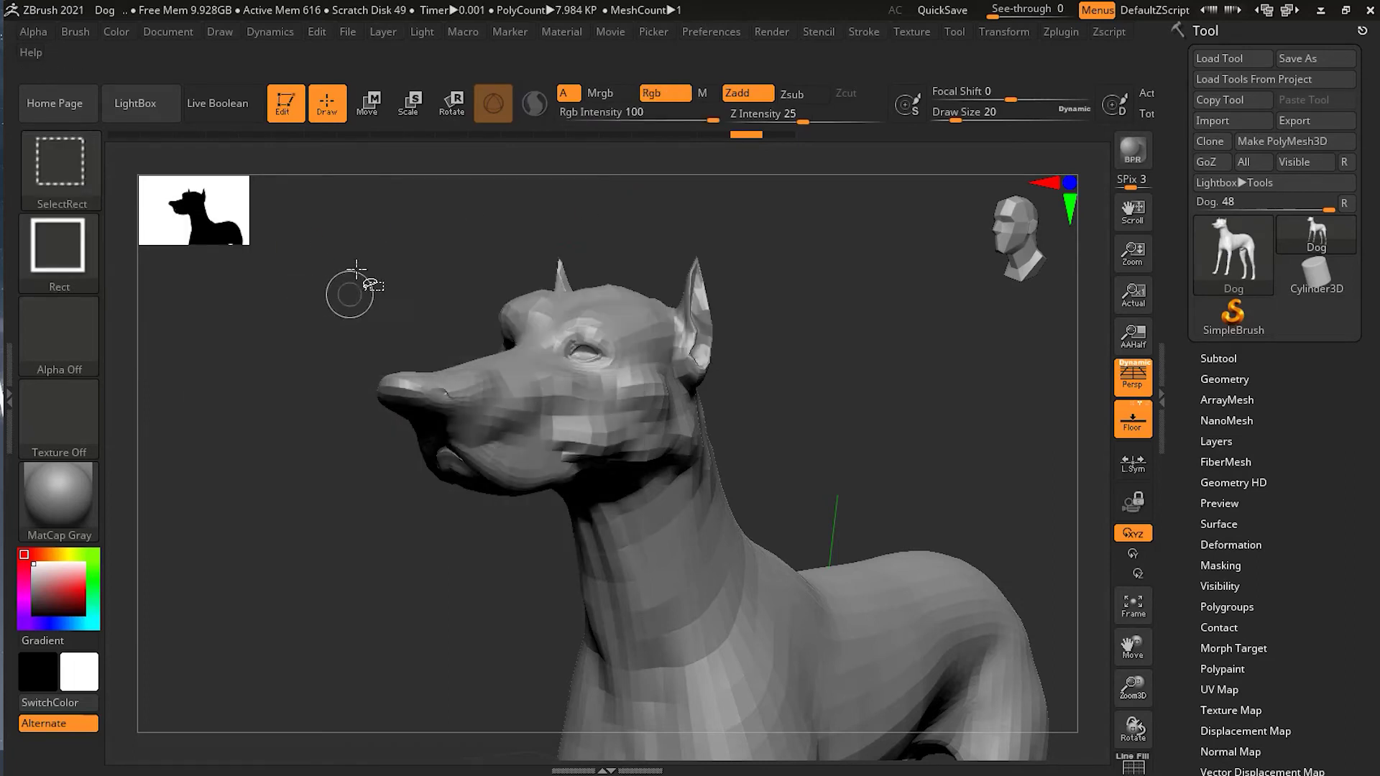
pyautogui.keyDown('ctrl'); pyautogui.keyDown('shift'); pyautogui.moveTo(342, 232); pyautogui.dragTo(656, 299); pyautogui.keyUp('shift'); pyautogui.keyUp('ctrl')
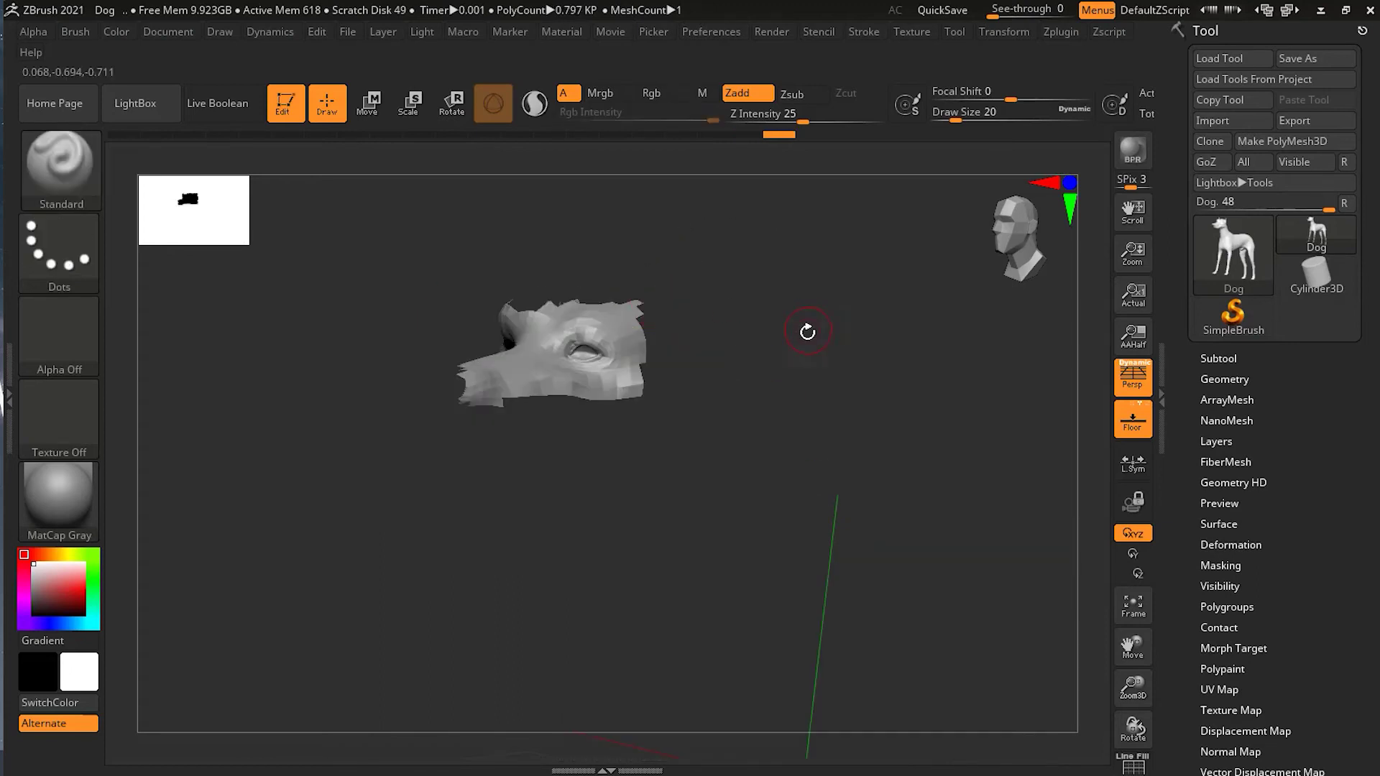
# Unhide the dog, isolate its head and upper neck with the SelectRect stroke set to Circle, and restore the full mesh.
pyautogui.keyDown('ctrl'); pyautogui.keyDown('shift'); pyautogui.click(808, 331); pyautogui.keyUp('shift'); pyautogui.keyUp('ctrl')
pyautogui.hotkey('ctrl', 'shift')
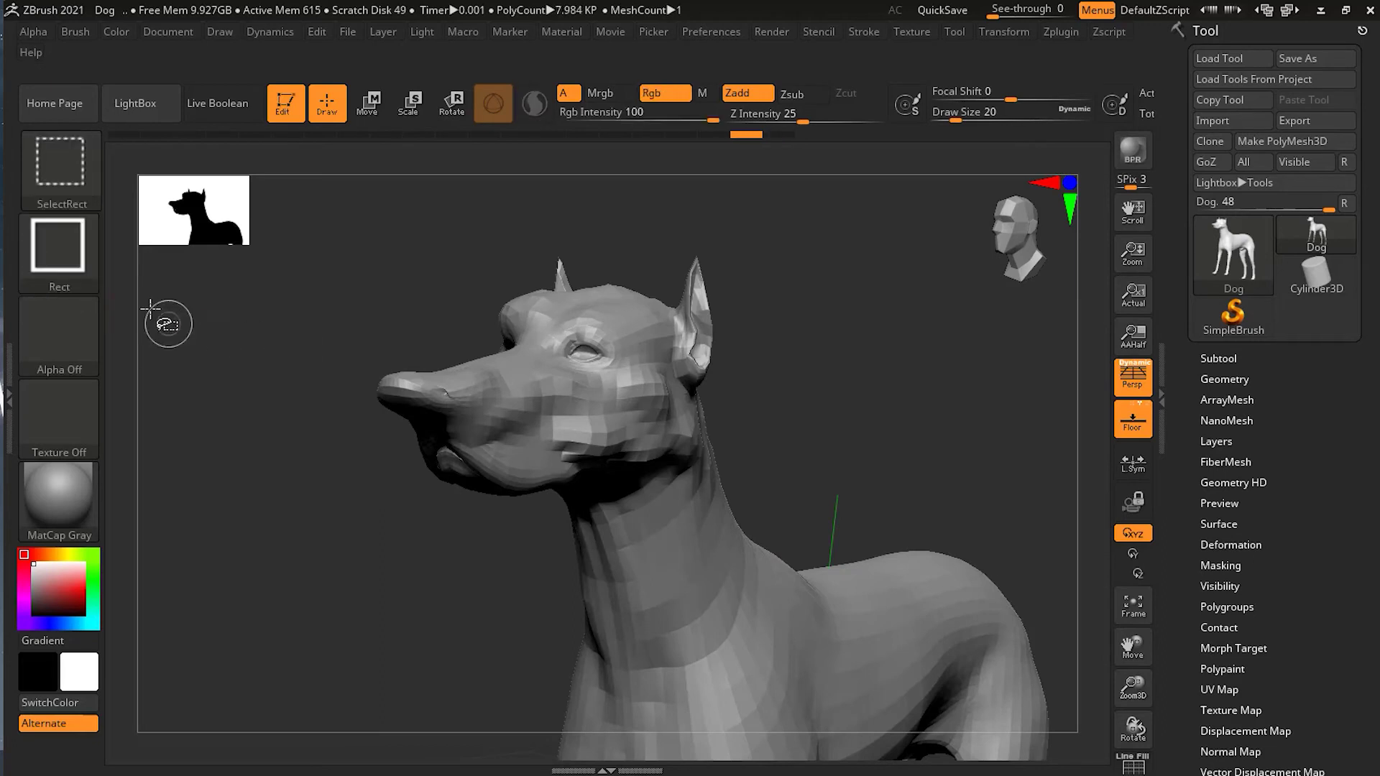
pyautogui.keyDown('ctrl'); pyautogui.keyDown('shift'); pyautogui.click(62, 263); pyautogui.keyUp('shift'); pyautogui.keyUp('ctrl')
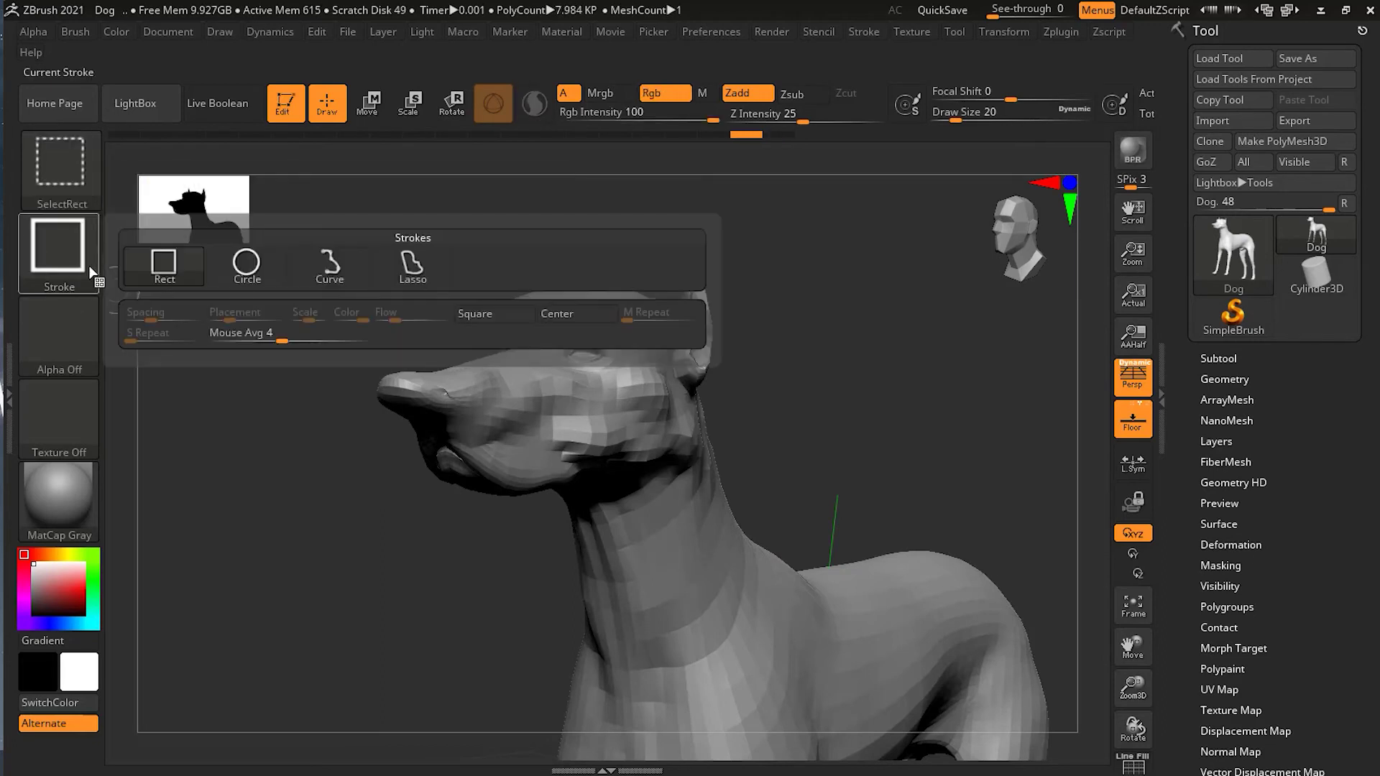
pyautogui.keyDown('ctrl'); pyautogui.keyDown('shift'); pyautogui.click(247, 262); pyautogui.keyUp('shift'); pyautogui.keyUp('ctrl')
pyautogui.moveTo(626, 399)
pyautogui.keyDown('ctrl'); pyautogui.keyDown('shift'); pyautogui.mouseDown()
pyautogui.moveTo(680, 543)
pyautogui.moveTo(708, 557)
pyautogui.moveTo(744, 616)
pyautogui.moveTo(632, 510)
pyautogui.moveTo(776, 618)
pyautogui.moveTo(718, 510)
pyautogui.moveTo(723, 560)
pyautogui.mouseUp(); pyautogui.keyUp('shift'); pyautogui.keyUp('ctrl')
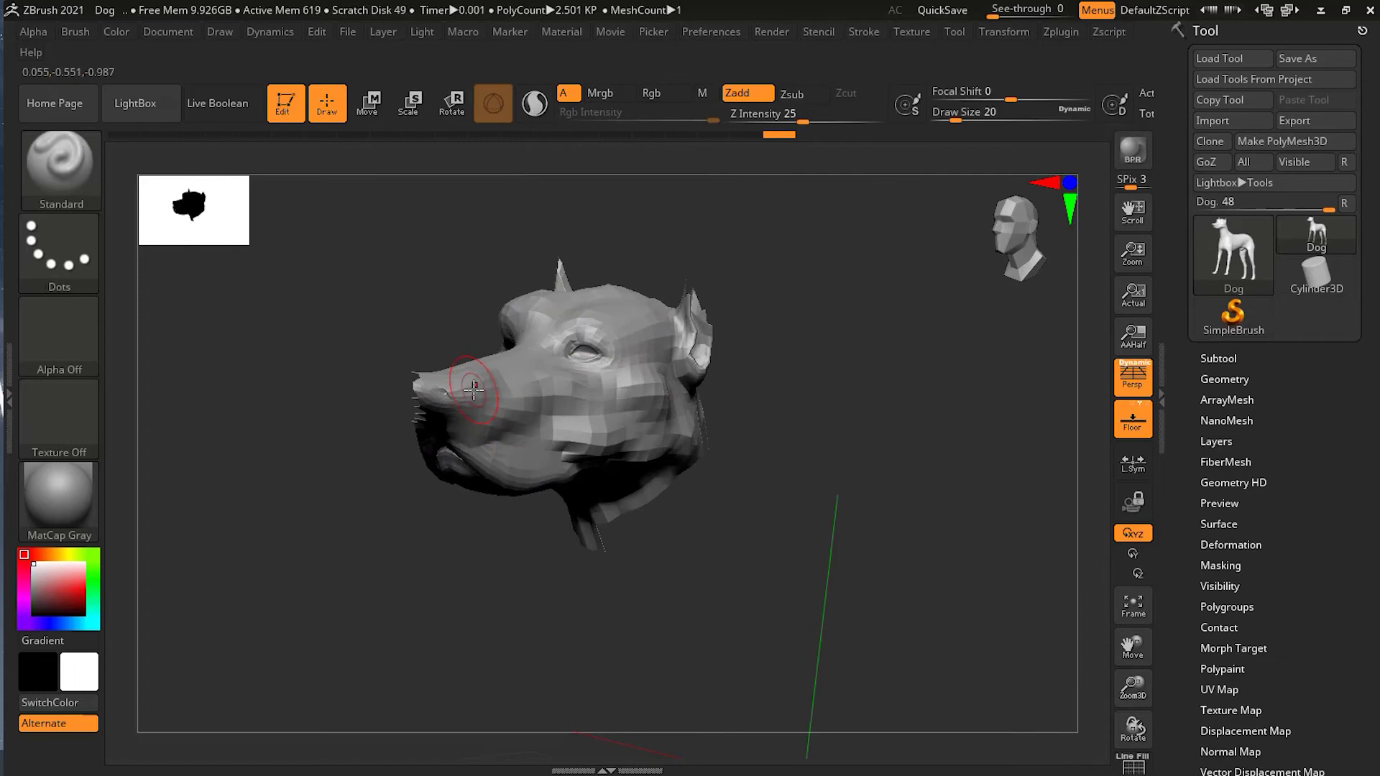
pyautogui.keyDown('ctrl'); pyautogui.keyDown('shift'); pyautogui.click(394, 377); pyautogui.keyUp('shift'); pyautogui.keyUp('ctrl')
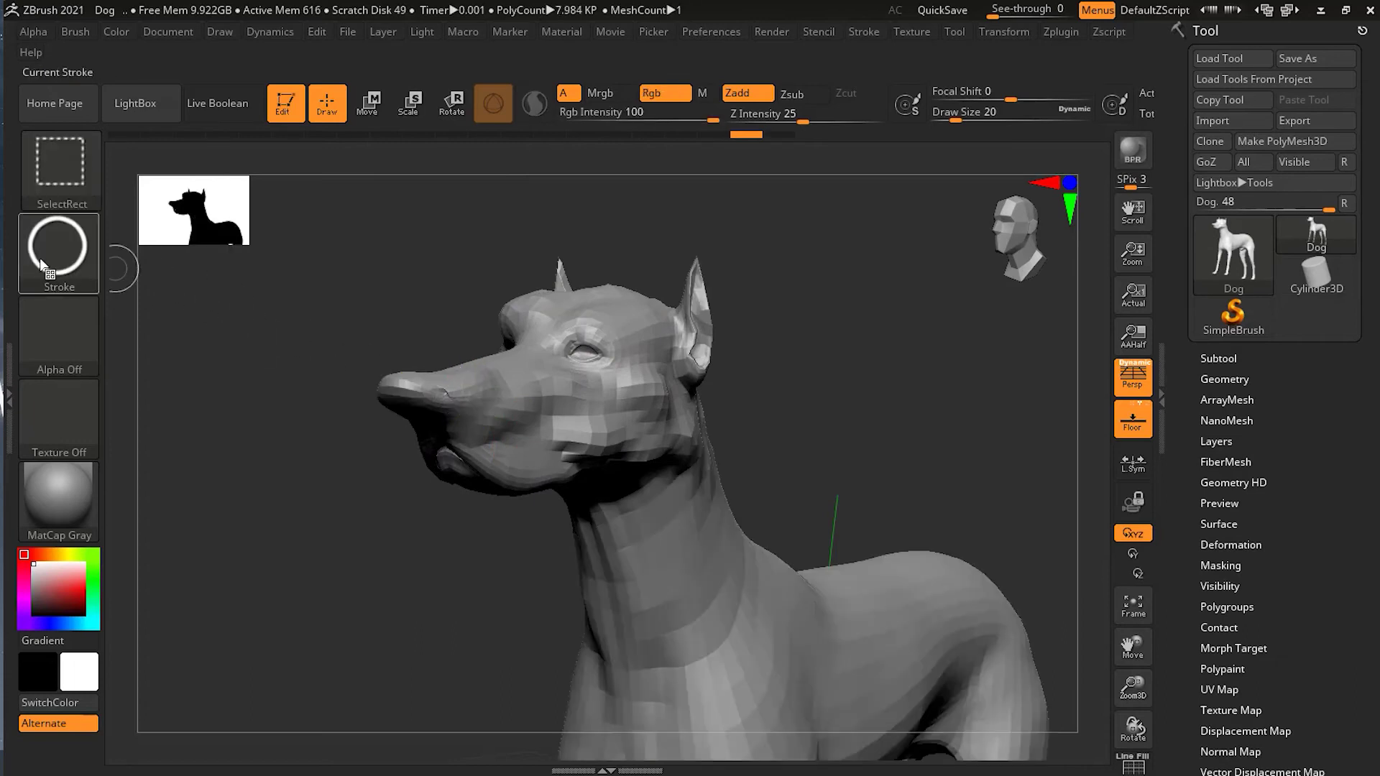
# Switch the selection stroke to Curve, cut the mesh across the face to keep only the upper head, and unhide everything.
pyautogui.click(41, 266)
pyautogui.click(359, 283)
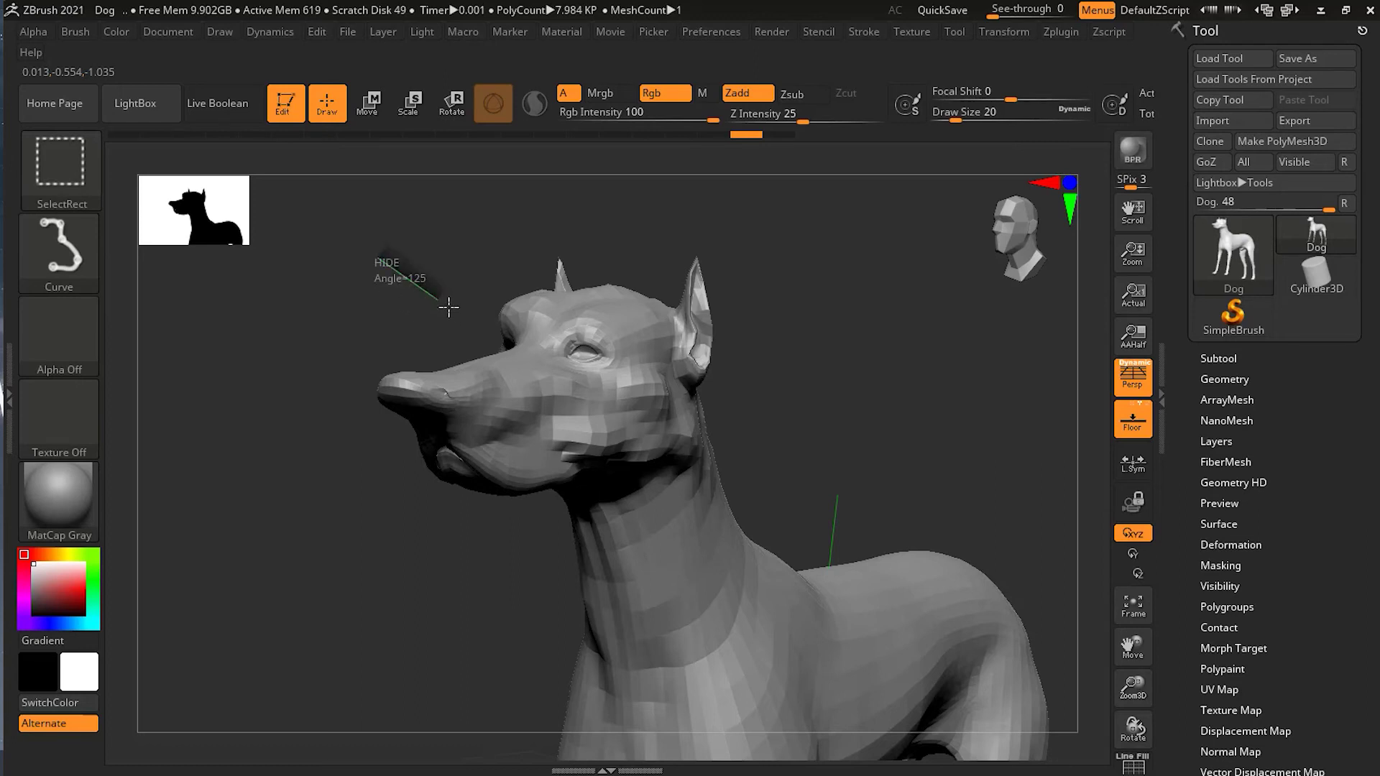
pyautogui.keyDown('ctrl'); pyautogui.keyDown('shift'); pyautogui.moveTo(467, 309); pyautogui.dragTo(605, 222); pyautogui.keyUp('shift'); pyautogui.keyUp('ctrl')
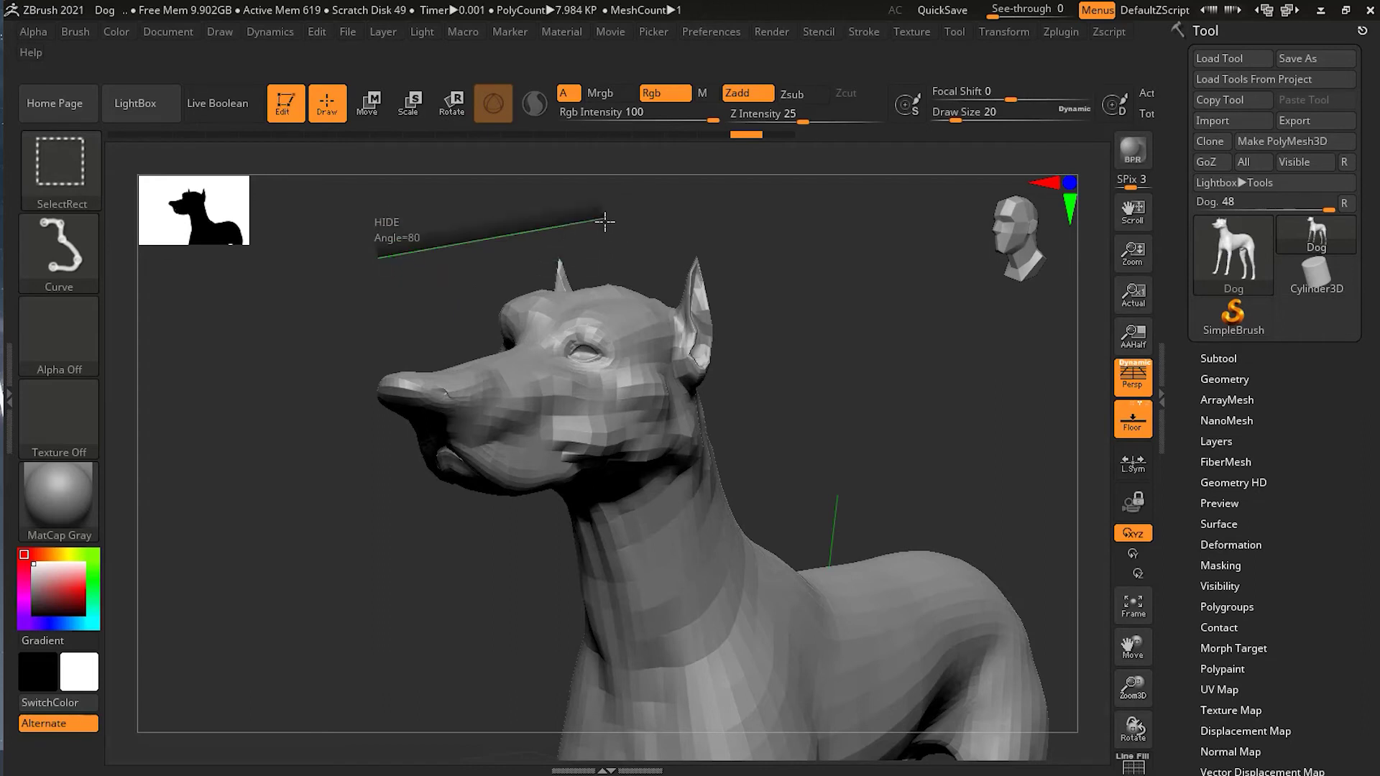
pyautogui.keyDown('ctrl'); pyautogui.keyDown('shift'); pyautogui.moveTo(604, 221); pyautogui.dragTo(624, 452); pyautogui.keyUp('shift'); pyautogui.keyUp('ctrl')
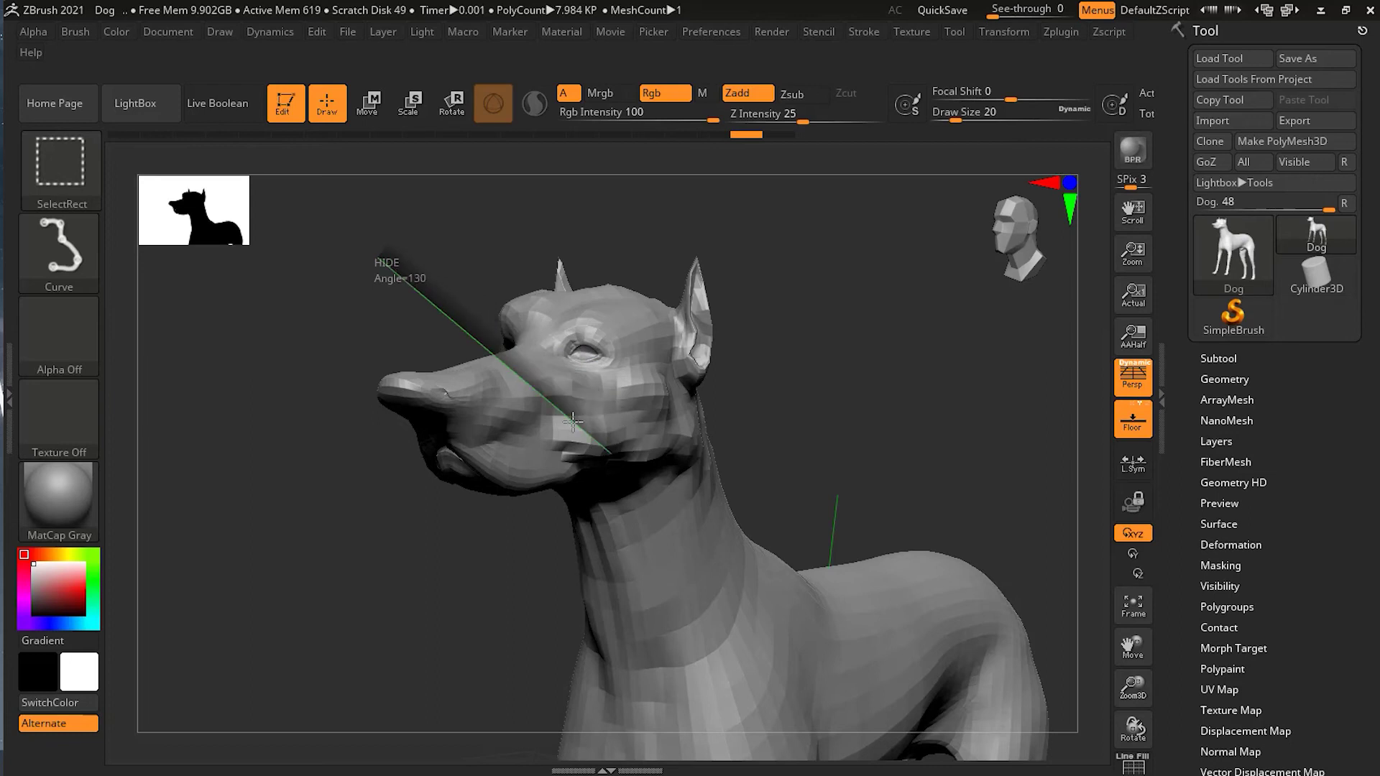
pyautogui.keyDown('ctrl'); pyautogui.keyDown('shift'); pyautogui.moveTo(535, 408); pyautogui.dragTo(618, 505); pyautogui.keyUp('shift'); pyautogui.keyUp('ctrl')
pyautogui.keyDown('ctrl'); pyautogui.keyDown('shift'); pyautogui.moveTo(583, 449); pyautogui.dragTo(505, 346); pyautogui.keyUp('shift'); pyautogui.keyUp('ctrl')
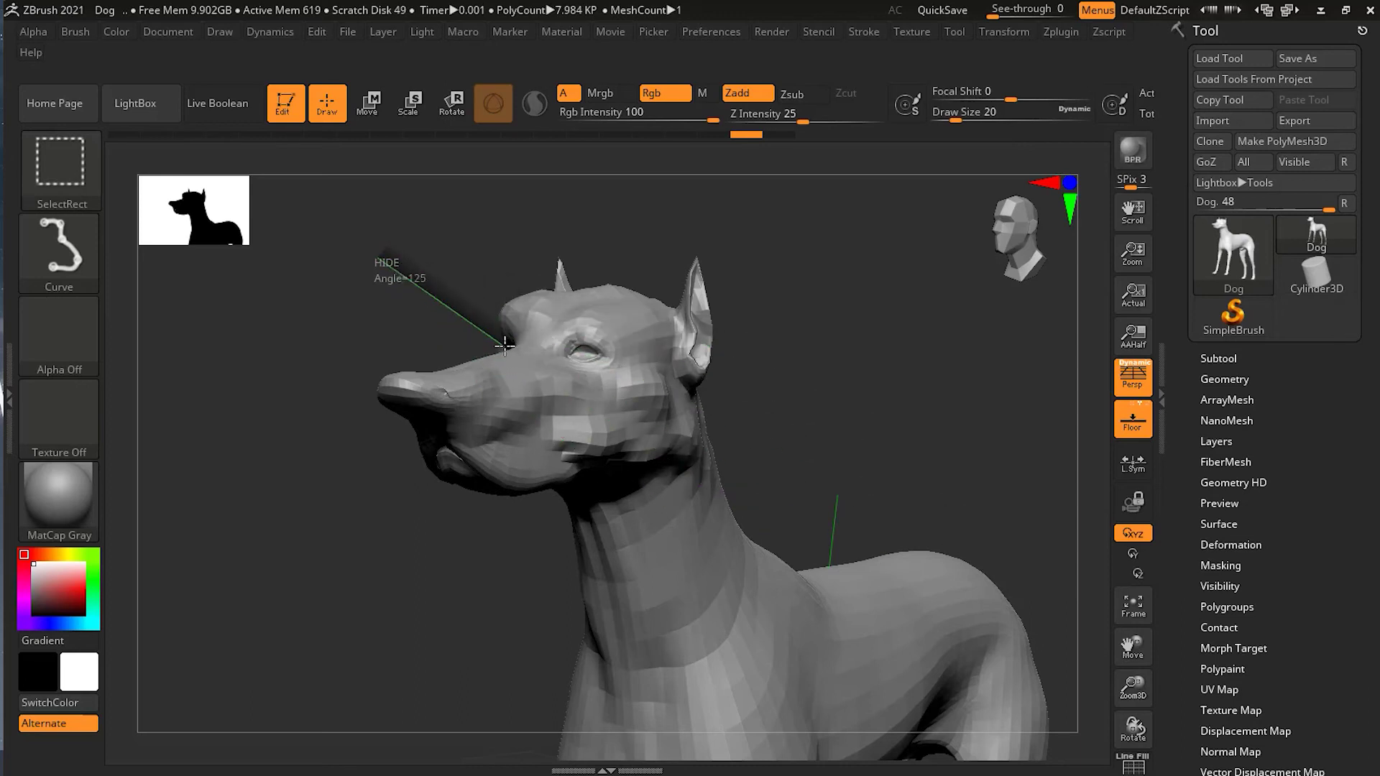
pyautogui.keyDown('ctrl'); pyautogui.keyDown('shift'); pyautogui.moveTo(477, 328); pyautogui.dragTo(719, 338); pyautogui.keyUp('shift'); pyautogui.keyUp('ctrl')
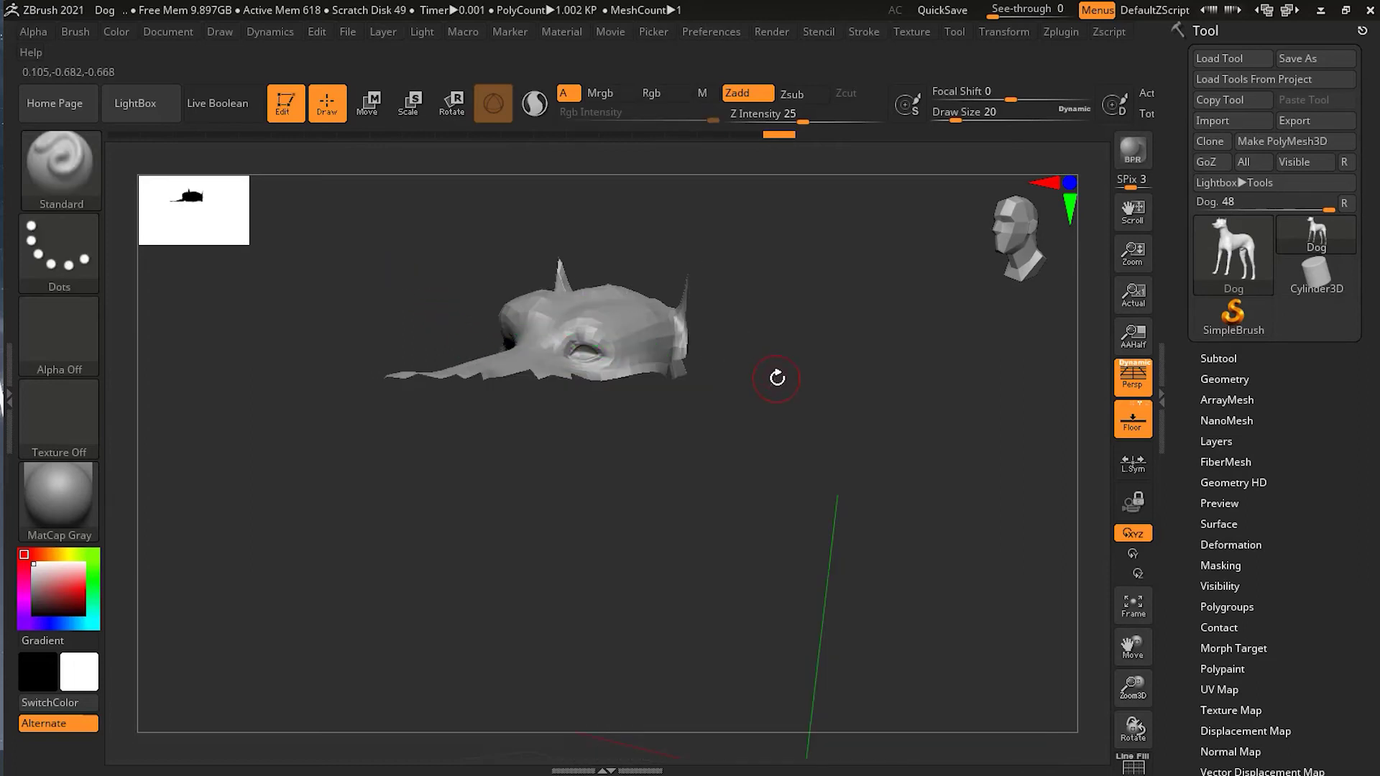
pyautogui.keyDown('ctrl'); pyautogui.keyDown('shift'); pyautogui.click(784, 381); pyautogui.keyUp('shift'); pyautogui.keyUp('ctrl')
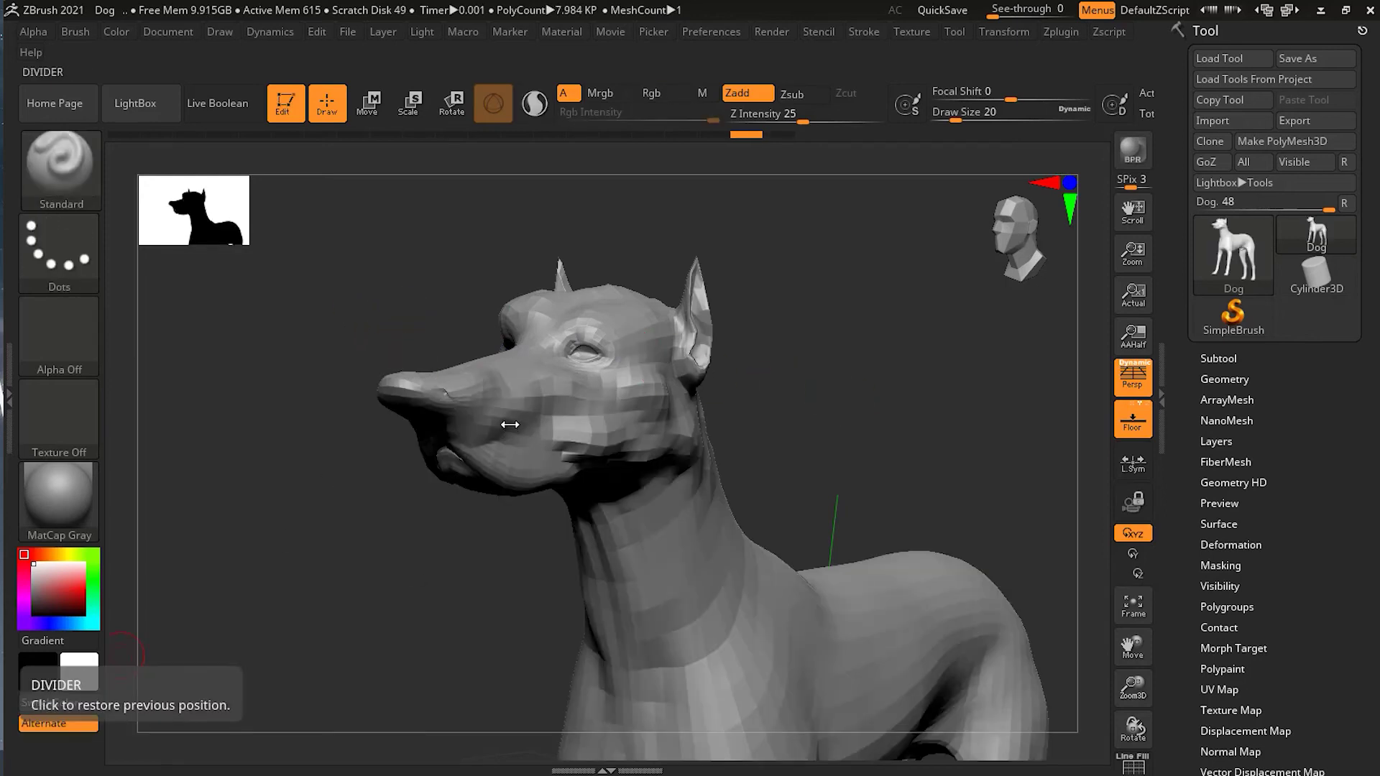
# Isolate an irregular region over the muzzle, cheek, ear and neck with the Lasso selection stroke, and unhide the whole dog.
pyautogui.hotkey('ctrl', 'shift')
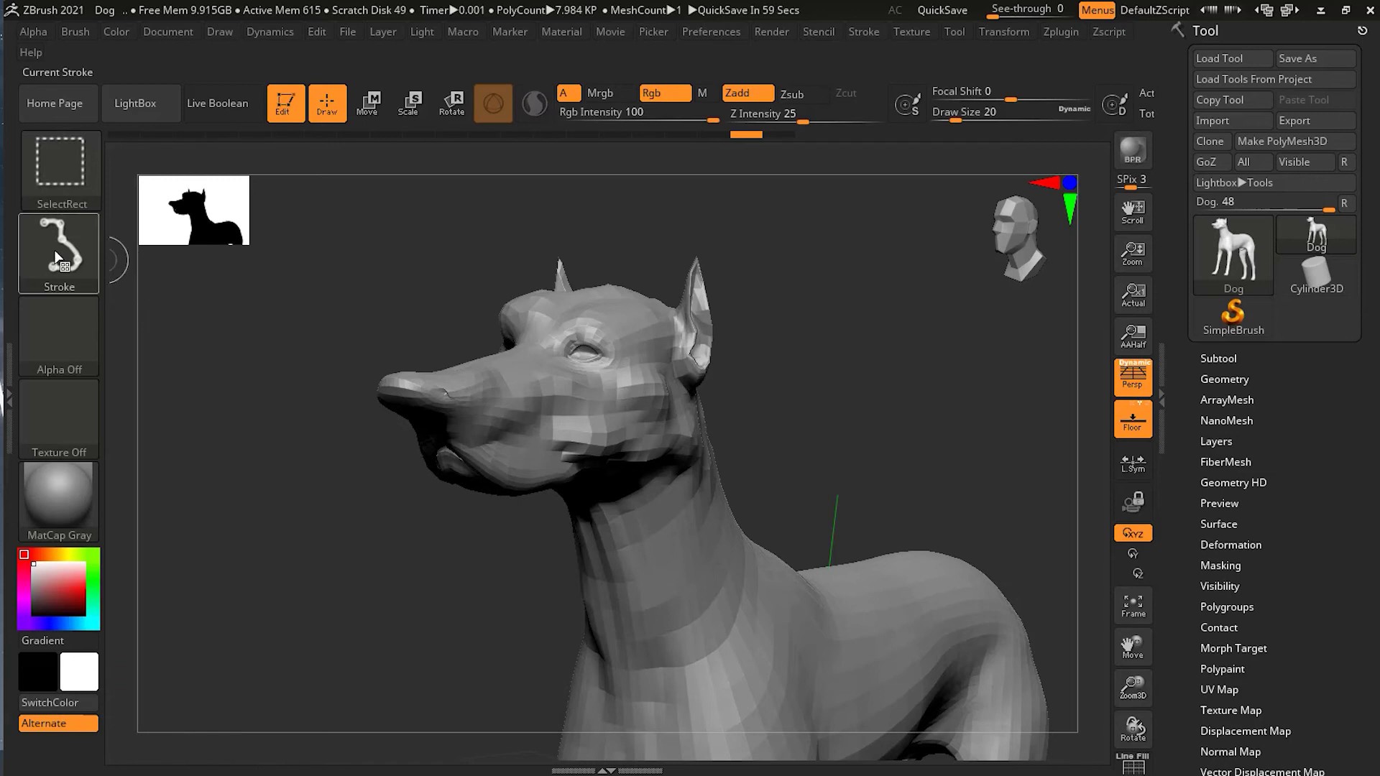
pyautogui.click(57, 257)
pyautogui.click(415, 273)
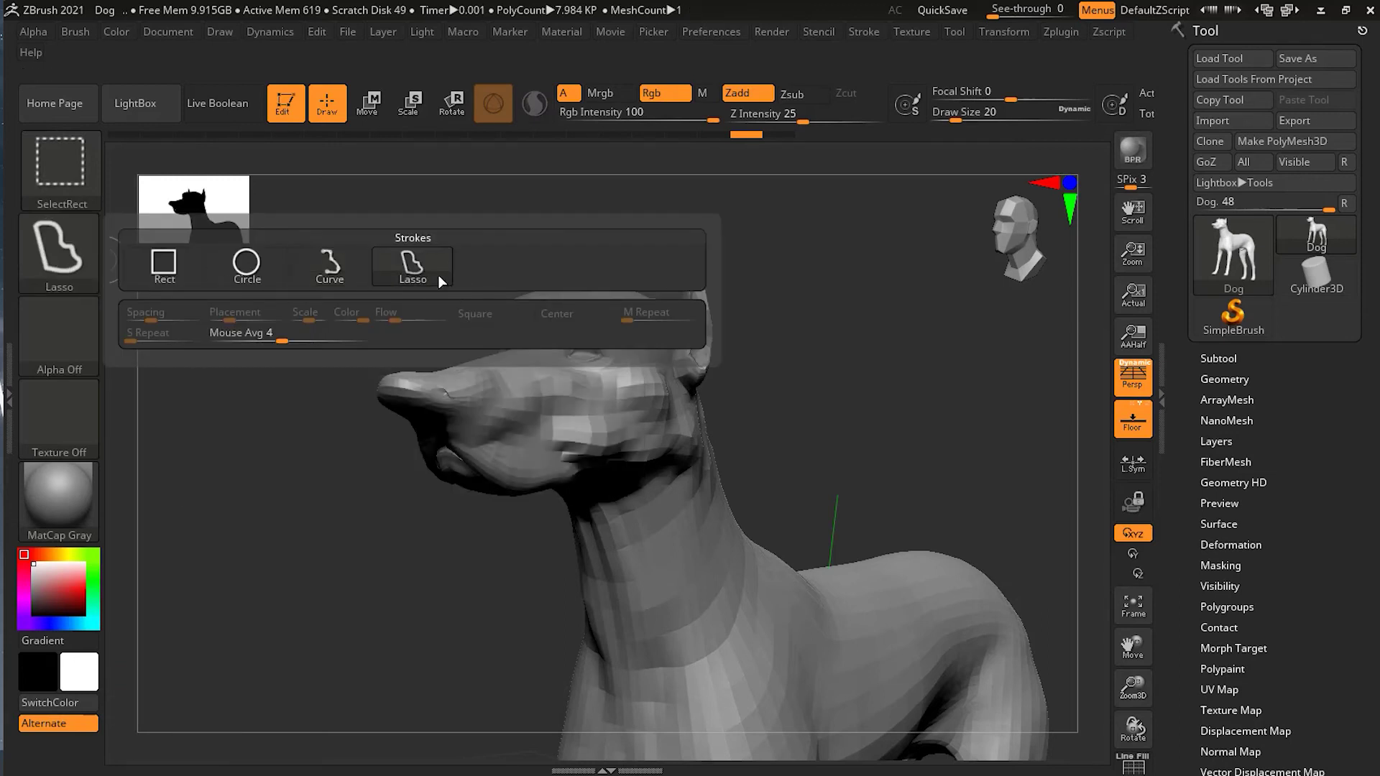
pyautogui.moveTo(394, 290)
pyautogui.keyDown('ctrl'); pyautogui.keyDown('shift'); pyautogui.mouseDown()
pyautogui.moveTo(448, 320)
pyautogui.moveTo(339, 360)
pyautogui.moveTo(353, 448)
pyautogui.moveTo(464, 424)
pyautogui.moveTo(499, 472)
pyautogui.moveTo(527, 413)
pyautogui.moveTo(564, 464)
pyautogui.moveTo(608, 424)
pyautogui.mouseUp(); pyautogui.keyUp('shift'); pyautogui.keyUp('ctrl')
pyautogui.moveTo(691, 529)
pyautogui.keyDown('ctrl'); pyautogui.keyDown('shift'); pyautogui.mouseDown()
pyautogui.moveTo(747, 528)
pyautogui.moveTo(662, 435)
pyautogui.moveTo(674, 407)
pyautogui.moveTo(662, 365)
pyautogui.moveTo(713, 322)
pyautogui.moveTo(723, 236)
pyautogui.moveTo(605, 224)
pyautogui.moveTo(569, 316)
pyautogui.moveTo(551, 292)
pyautogui.mouseUp(); pyautogui.keyUp('shift'); pyautogui.keyUp('ctrl')
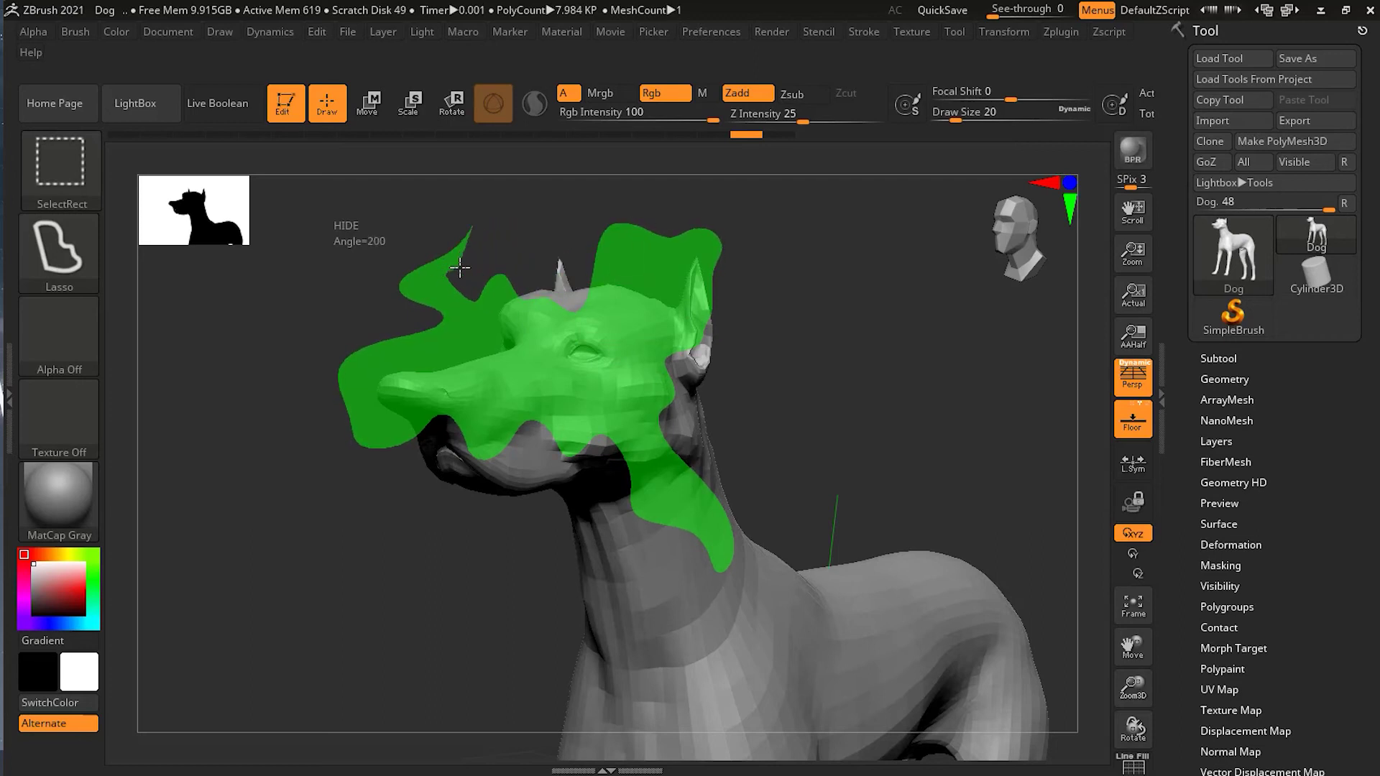
pyautogui.moveTo(460, 269)
pyautogui.keyDown('ctrl'); pyautogui.keyDown('shift'); pyautogui.mouseDown()
pyautogui.moveTo(629, 423)
pyautogui.moveTo(625, 410)
pyautogui.moveTo(704, 561)
pyautogui.moveTo(456, 232)
pyautogui.moveTo(486, 314)
pyautogui.moveTo(455, 287)
pyautogui.moveTo(481, 296)
pyautogui.moveTo(472, 283)
pyautogui.mouseUp(); pyautogui.keyUp('shift'); pyautogui.keyUp('ctrl')
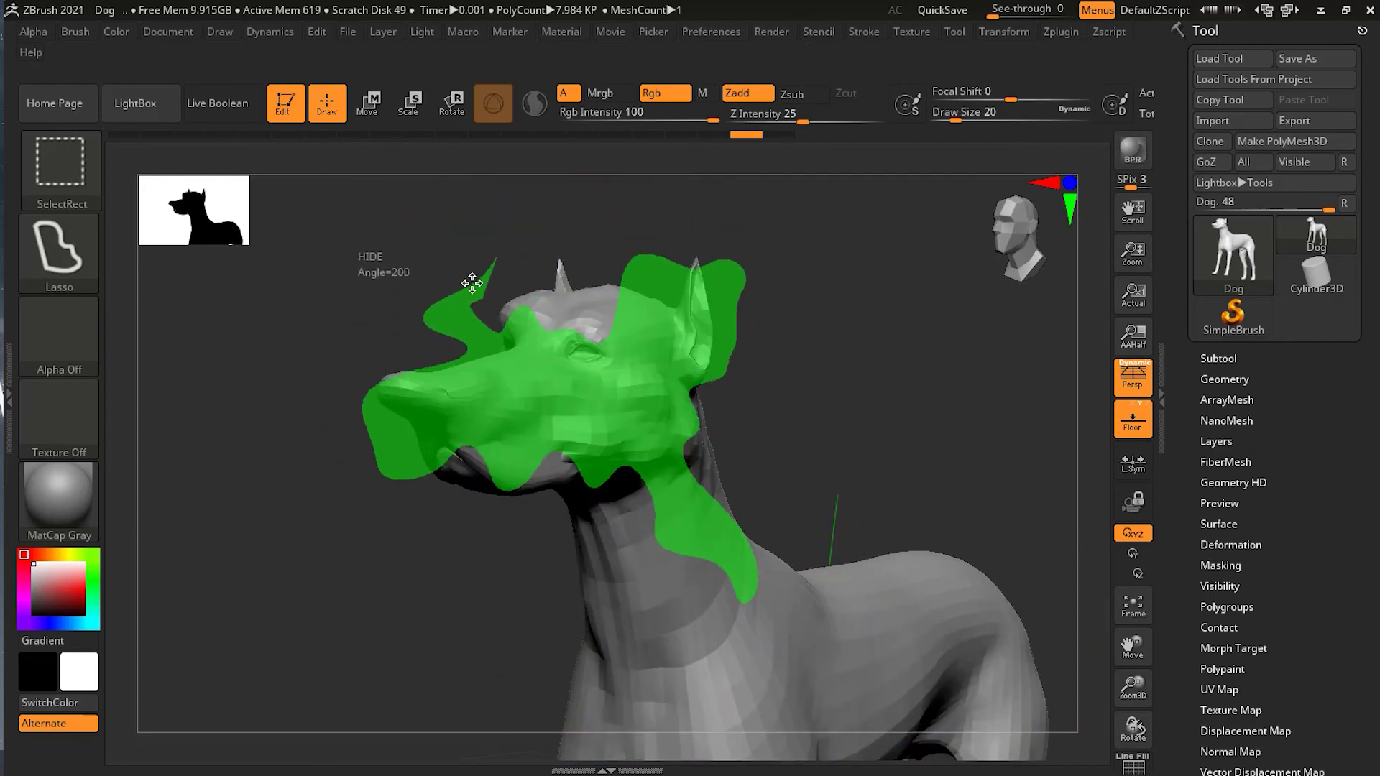
pyautogui.moveTo(480, 285)
pyautogui.keyDown('ctrl'); pyautogui.keyDown('shift'); pyautogui.mouseDown()
pyautogui.moveTo(537, 277)
pyautogui.moveTo(516, 254)
pyautogui.mouseUp(); pyautogui.keyUp('shift'); pyautogui.keyUp('ctrl')
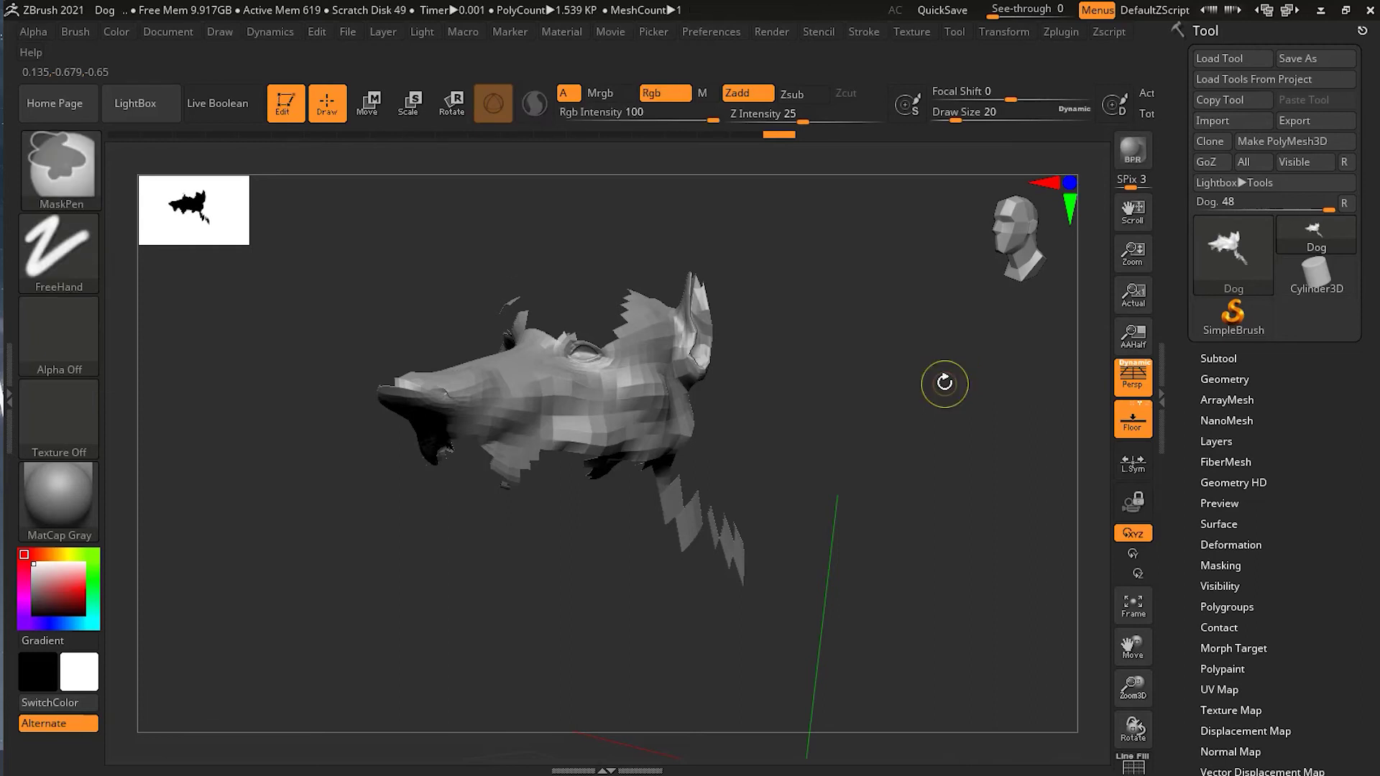
pyautogui.keyDown('ctrl'); pyautogui.keyDown('shift'); pyautogui.click(944, 380); pyautogui.keyUp('shift'); pyautogui.keyUp('ctrl')
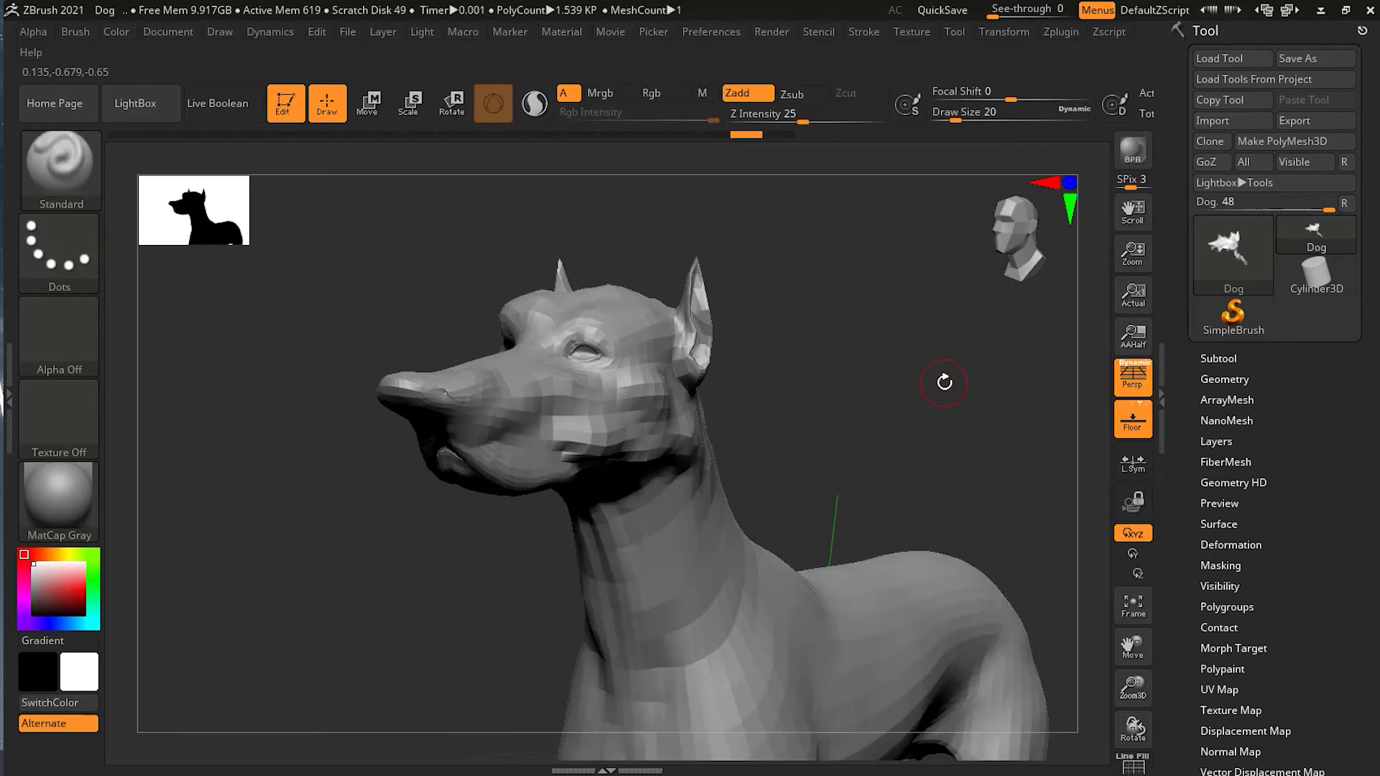
# Set the selection stroke to Rect, hide the dog's head and upper neck, and bring the hidden parts back.
pyautogui.click(59, 252)
pyautogui.click(164, 266)
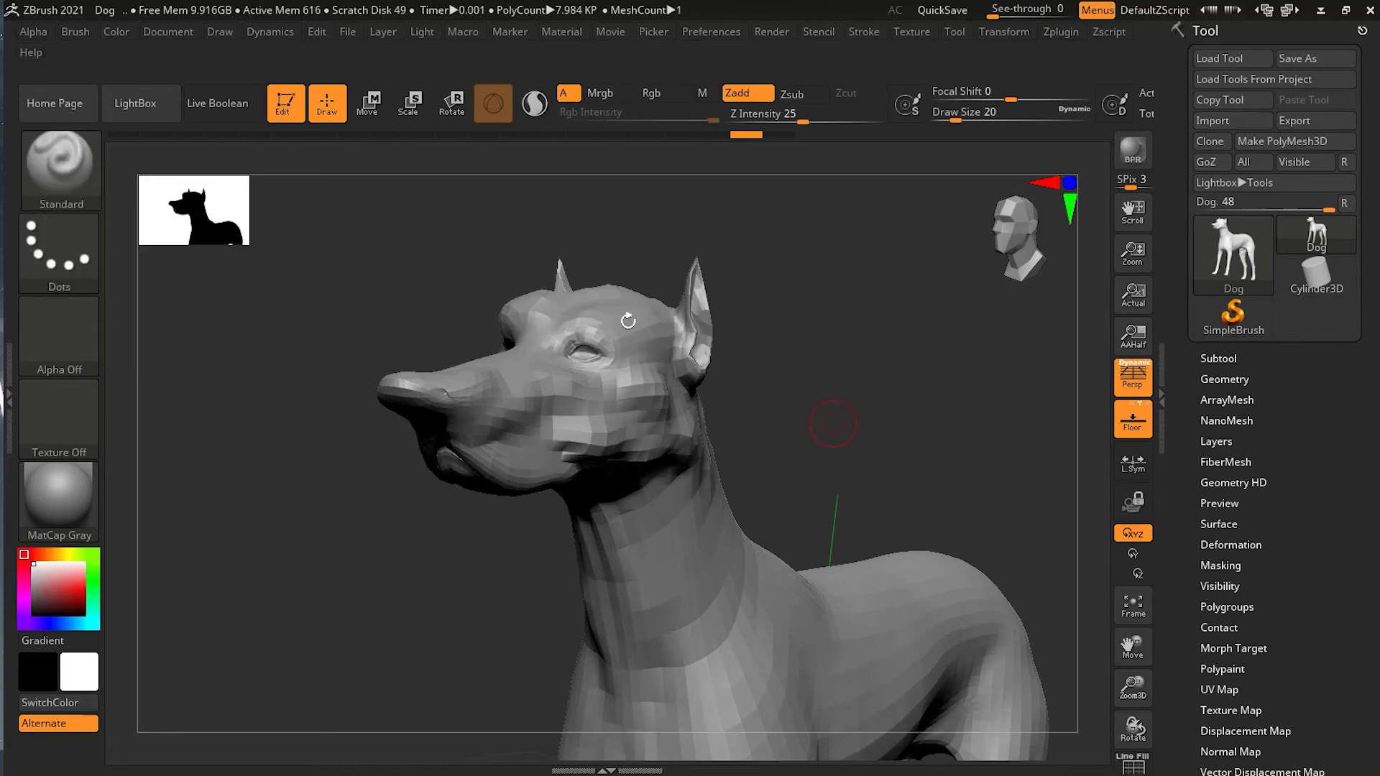
pyautogui.moveTo(59, 251)
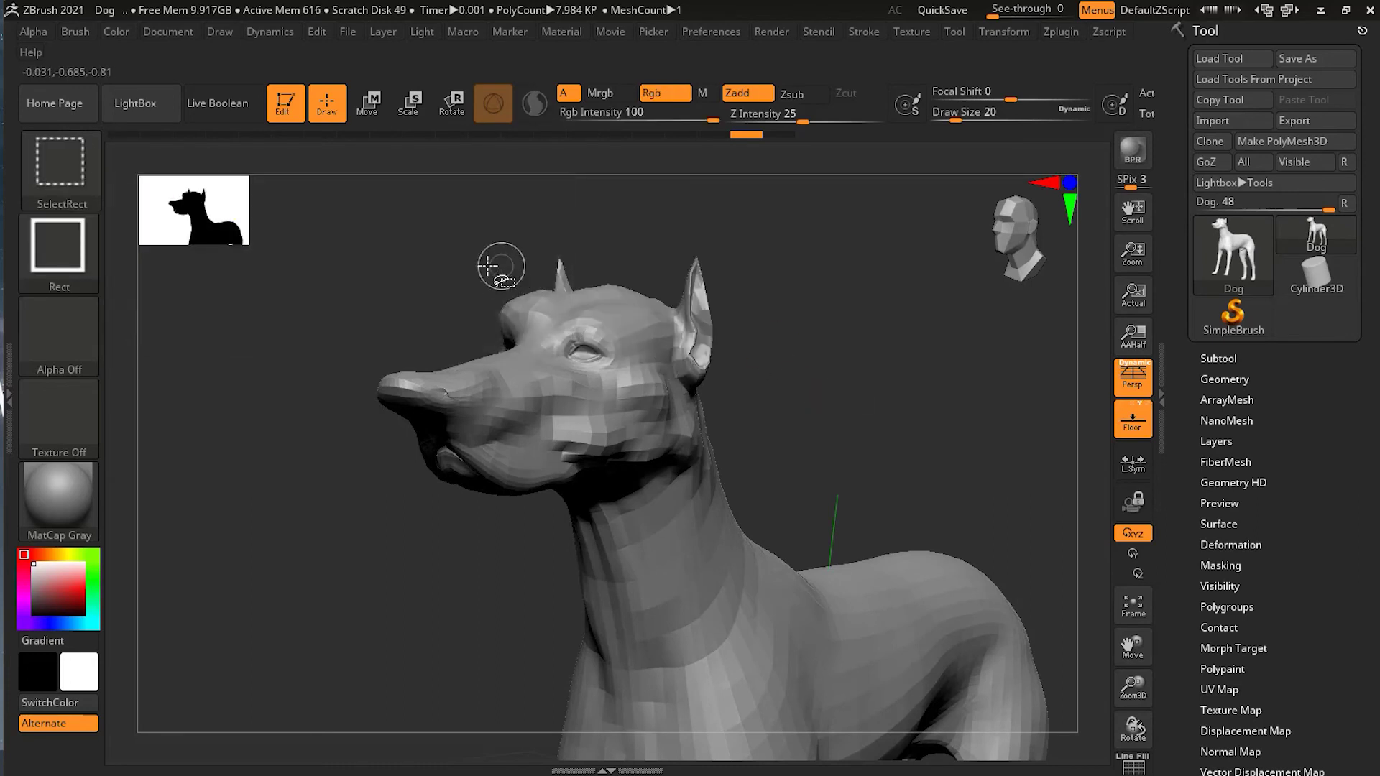
pyautogui.moveTo(388, 244)
pyautogui.keyDown('ctrl'); pyautogui.keyDown('shift'); pyautogui.mouseDown()
pyautogui.moveTo(594, 428)
pyautogui.moveTo(776, 538)
pyautogui.moveTo(742, 507)
pyautogui.moveTo(748, 517)
pyautogui.mouseUp(); pyautogui.keyUp('shift'); pyautogui.keyUp('ctrl')
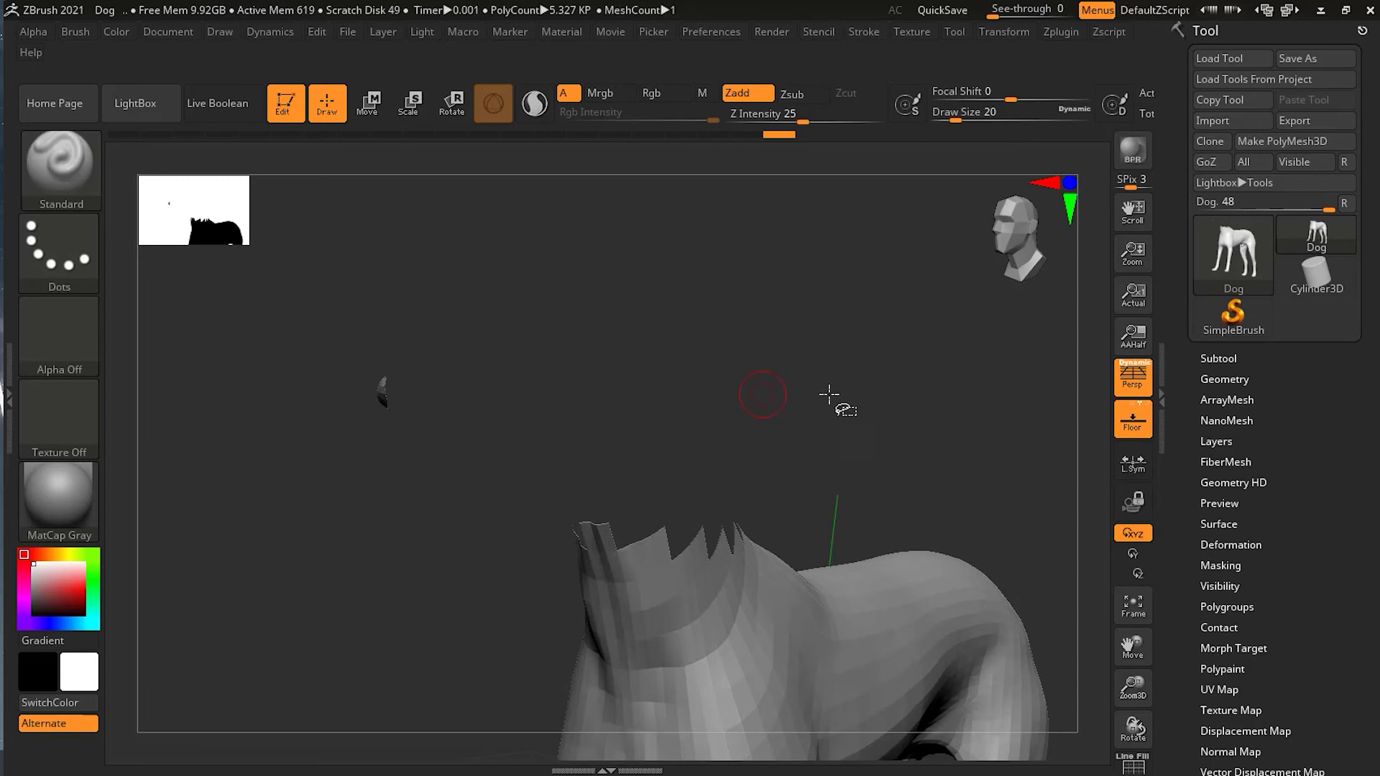
pyautogui.hotkey('ctrl', 'shift')
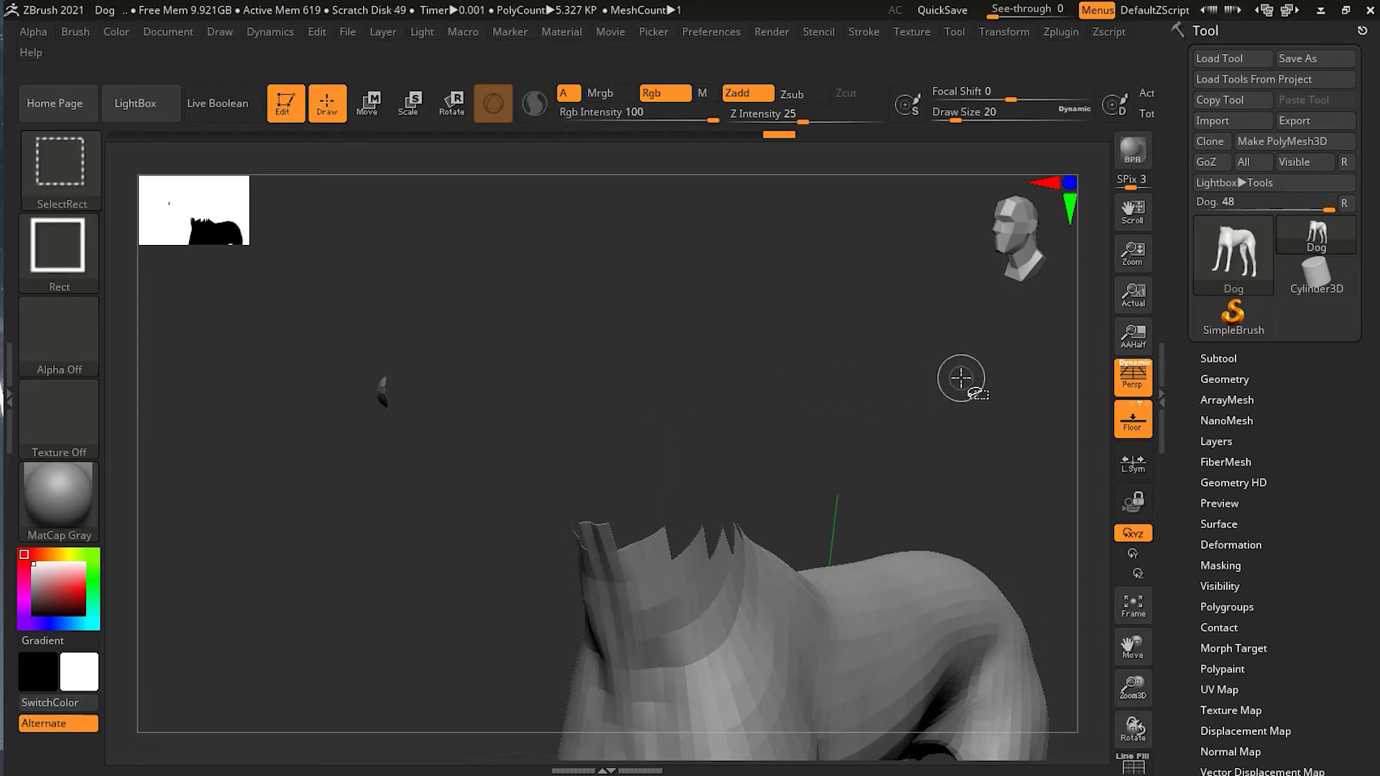
pyautogui.keyDown('ctrl'); pyautogui.keyDown('shift'); pyautogui.click(950, 330); pyautogui.keyUp('shift'); pyautogui.keyUp('ctrl')
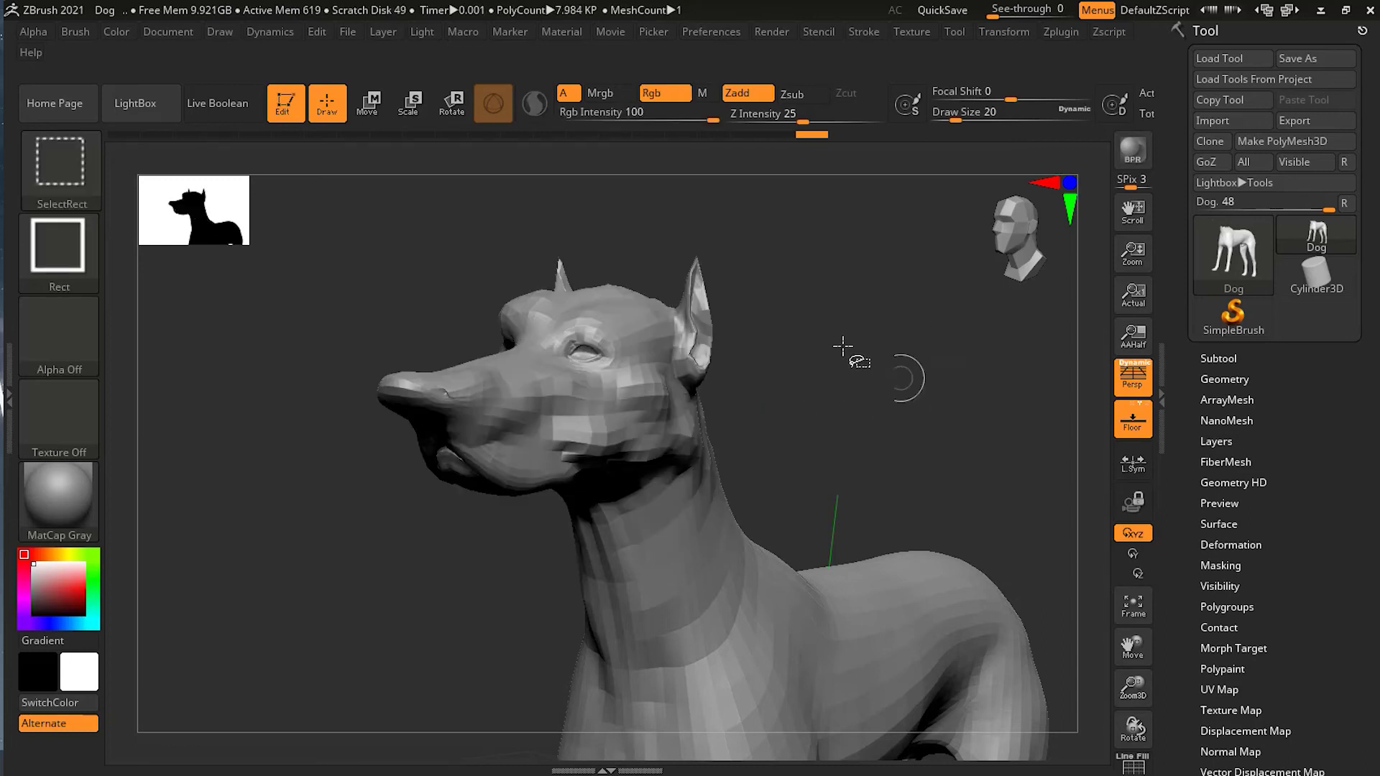
# Isolate the tip of the dog's near ear with the Rect selection and restore the full mesh.
pyautogui.keyDown('ctrl'); pyautogui.keyDown('shift'); pyautogui.click(698, 323); pyautogui.keyUp('shift'); pyautogui.keyUp('ctrl')
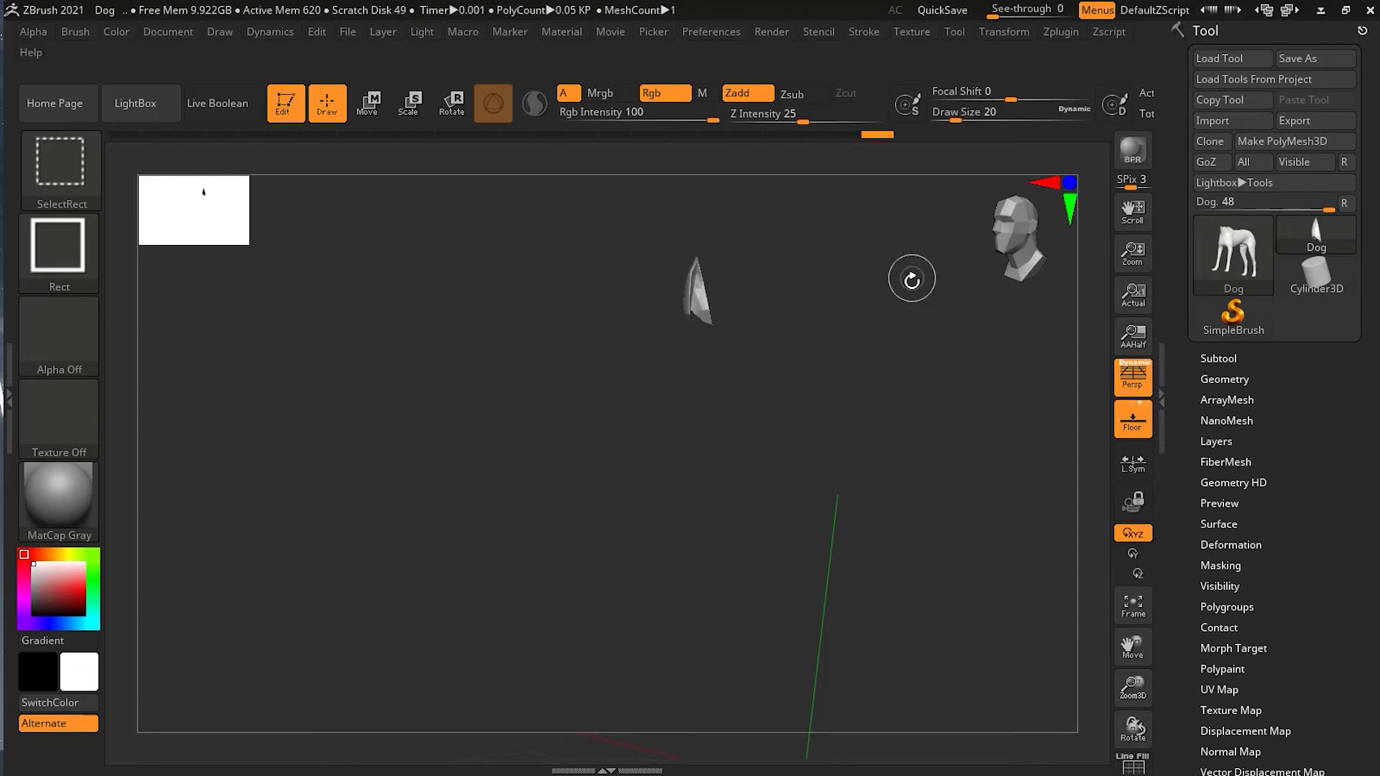
pyautogui.keyDown('ctrl'); pyautogui.keyDown('shift'); pyautogui.click(908, 282); pyautogui.keyUp('shift'); pyautogui.keyUp('ctrl')
pyautogui.moveTo(780, 227)
pyautogui.keyDown('ctrl'); pyautogui.keyDown('alt'); pyautogui.keyDown('shift'); pyautogui.mouseDown()
pyautogui.moveTo(705, 295)
pyautogui.moveTo(768, 268)
pyautogui.moveTo(676, 309)
pyautogui.mouseUp(); pyautogui.keyUp('shift'); pyautogui.keyUp('alt'); pyautogui.keyUp('ctrl')
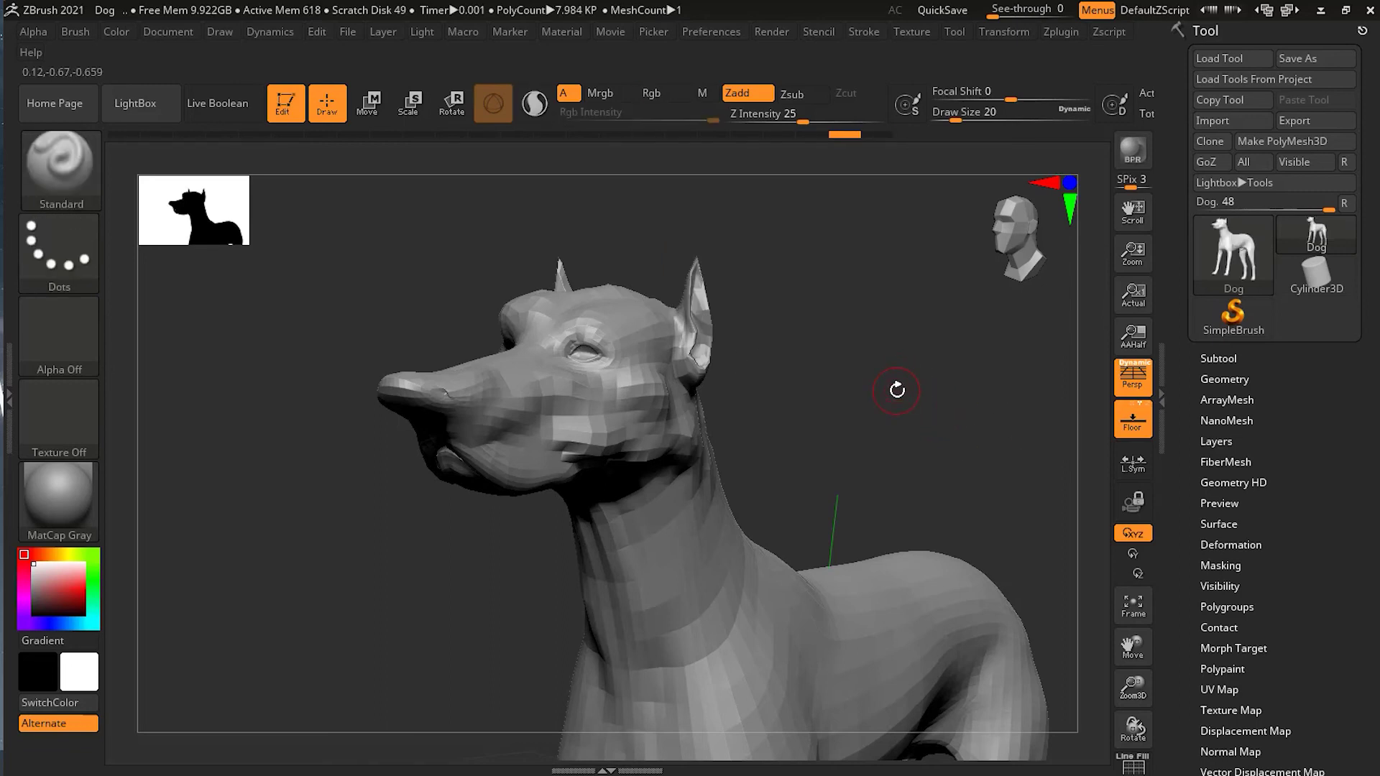
# Set the SelectRect stroke to Lasso and isolate the dog's head with a freehand outline along the jaw.
pyautogui.click(69, 251)
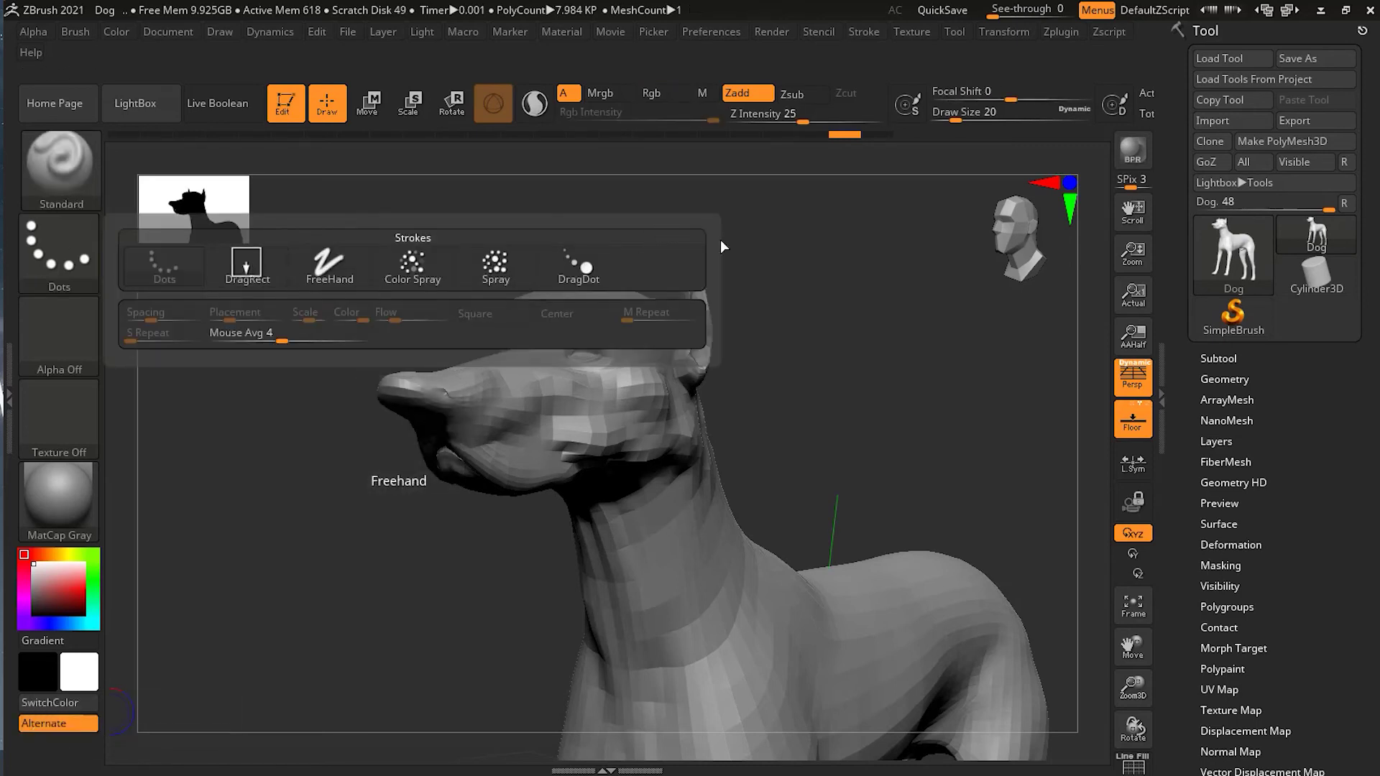
pyautogui.hotkey('ctrl', 'shift')
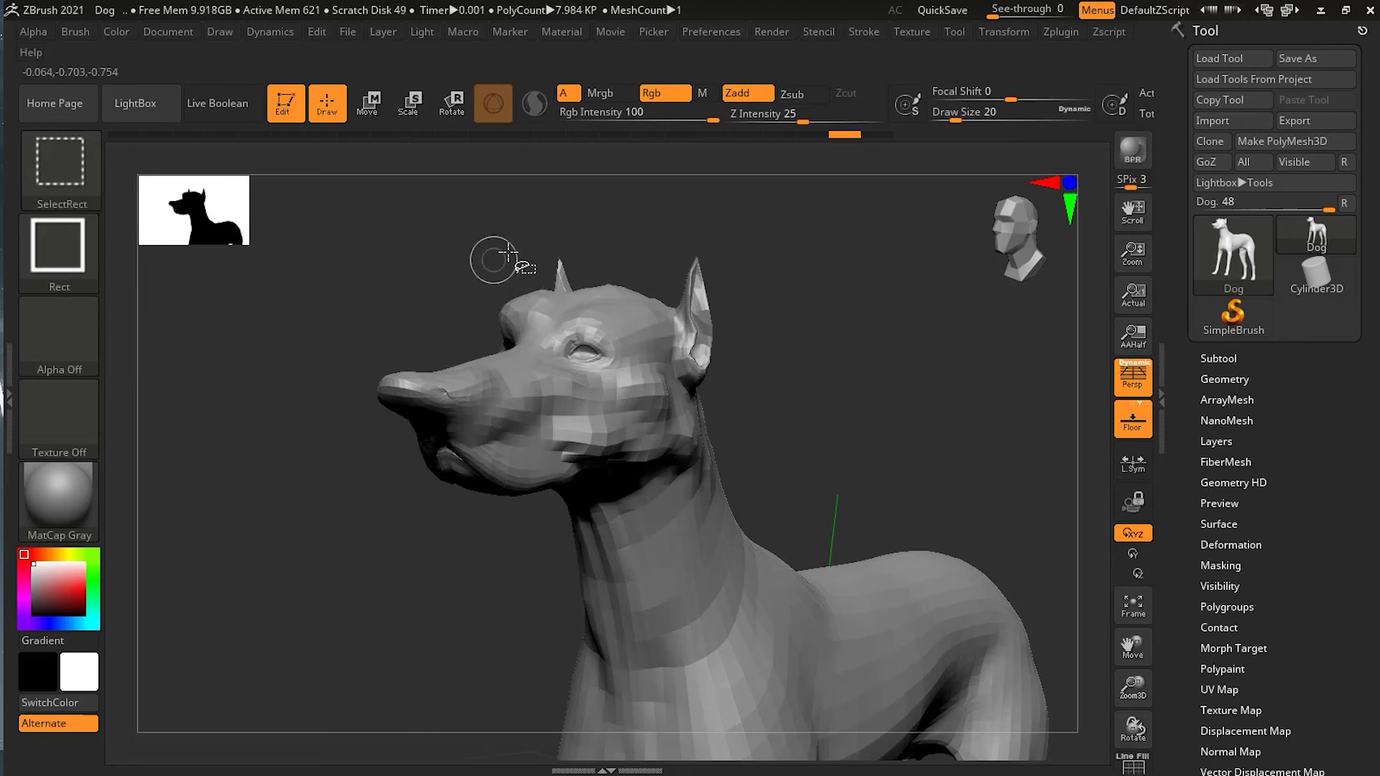
pyautogui.click(78, 243)
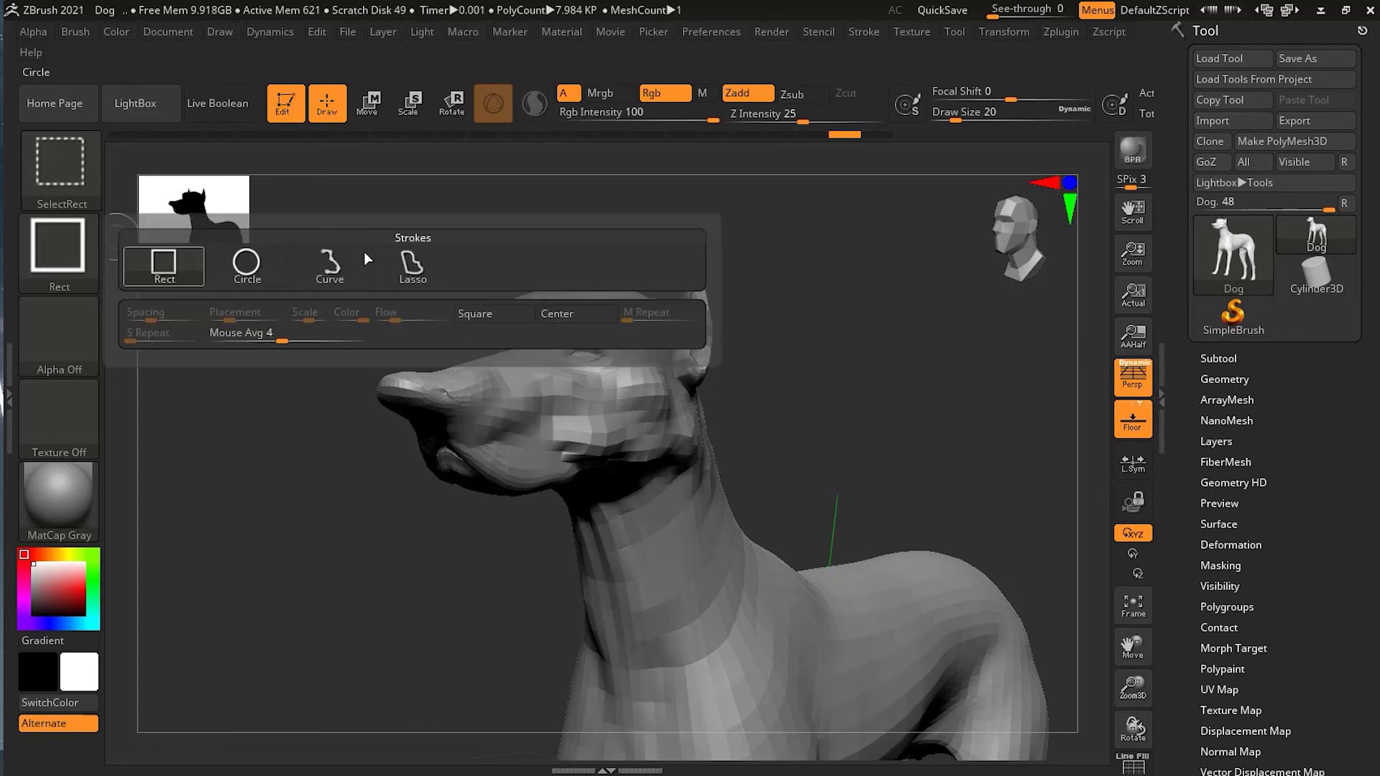
pyautogui.click(424, 258)
pyautogui.moveTo(323, 354)
pyautogui.keyDown('ctrl'); pyautogui.keyDown('shift'); pyautogui.mouseDown()
pyautogui.moveTo(335, 438)
pyautogui.moveTo(375, 493)
pyautogui.moveTo(424, 522)
pyautogui.moveTo(546, 518)
pyautogui.moveTo(584, 492)
pyautogui.moveTo(688, 481)
pyautogui.moveTo(716, 449)
pyautogui.moveTo(730, 258)
pyautogui.moveTo(652, 207)
pyautogui.moveTo(493, 209)
pyautogui.mouseUp(); pyautogui.keyUp('shift'); pyautogui.keyUp('ctrl')
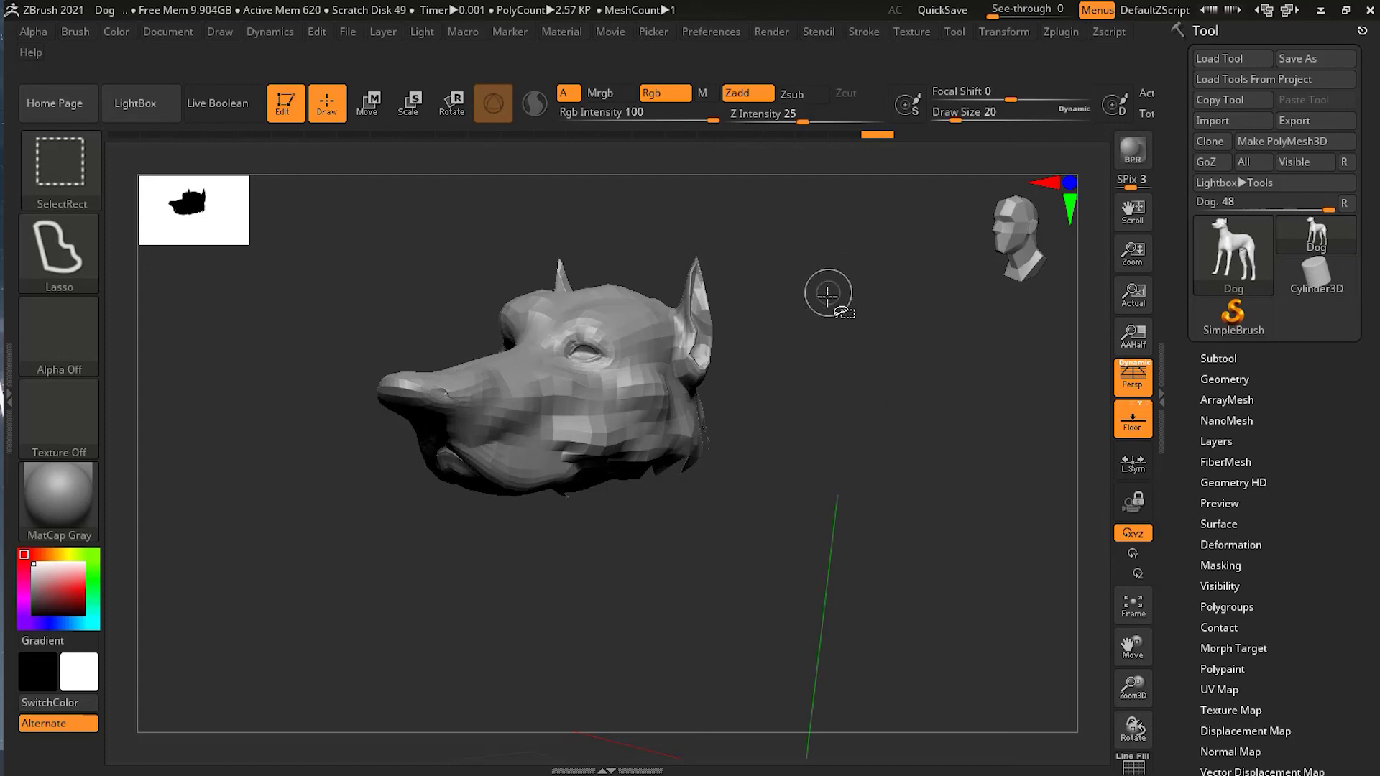
# Invert the visibility between the isolated head and the body several times, and unhide the whole dog.
pyautogui.moveTo(823, 275)
pyautogui.keyDown('ctrl'); pyautogui.keyDown('shift'); pyautogui.mouseDown()
pyautogui.moveTo(930, 248)
pyautogui.moveTo(957, 281)
pyautogui.mouseUp(); pyautogui.keyUp('shift'); pyautogui.keyUp('ctrl')
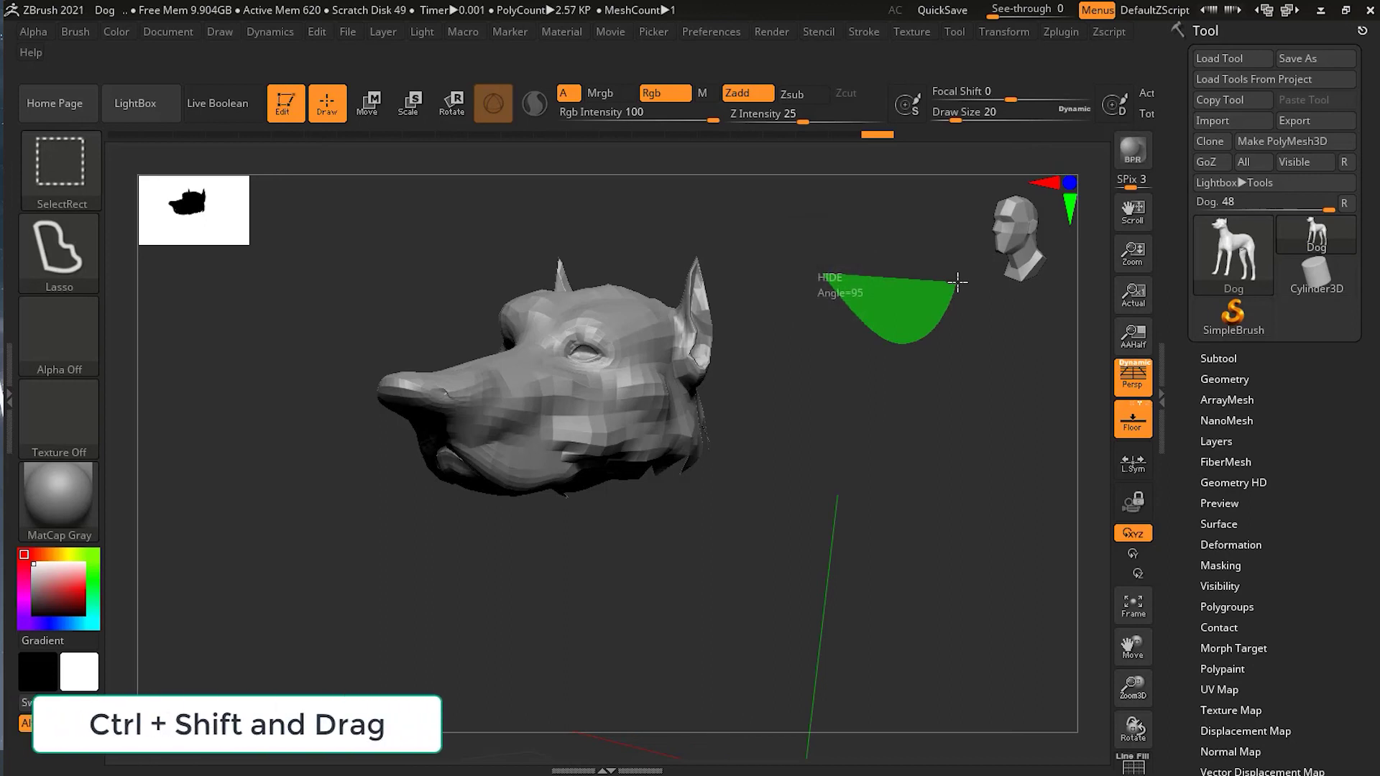
pyautogui.keyDown('ctrl'); pyautogui.keyDown('shift'); pyautogui.moveTo(958, 281); pyautogui.dragTo(957, 281); pyautogui.keyUp('shift'); pyautogui.keyUp('ctrl')
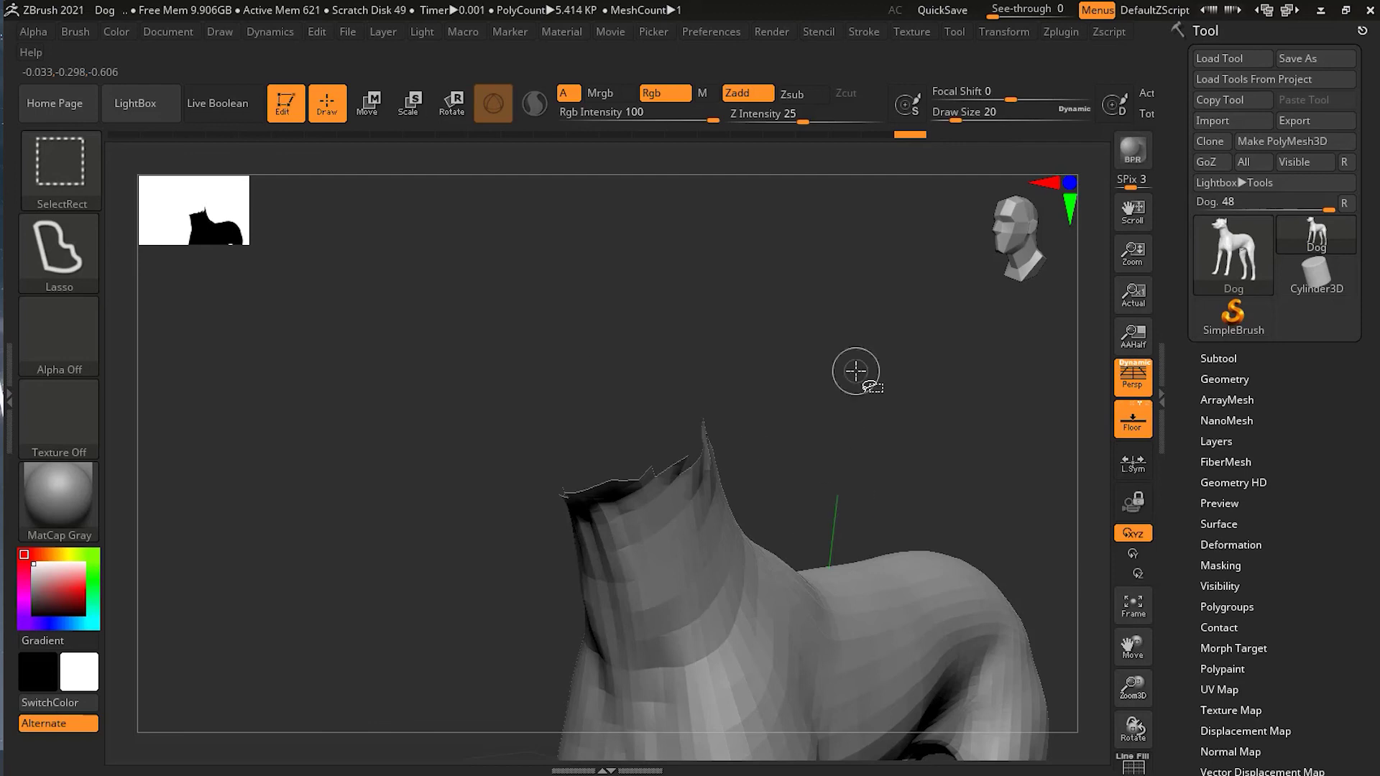
pyautogui.keyDown('ctrl'); pyautogui.keyDown('shift'); pyautogui.click(876, 272); pyautogui.keyUp('shift'); pyautogui.keyUp('ctrl')
pyautogui.keyDown('ctrl'); pyautogui.keyDown('shift'); pyautogui.click(831, 386); pyautogui.keyUp('shift'); pyautogui.keyUp('ctrl')
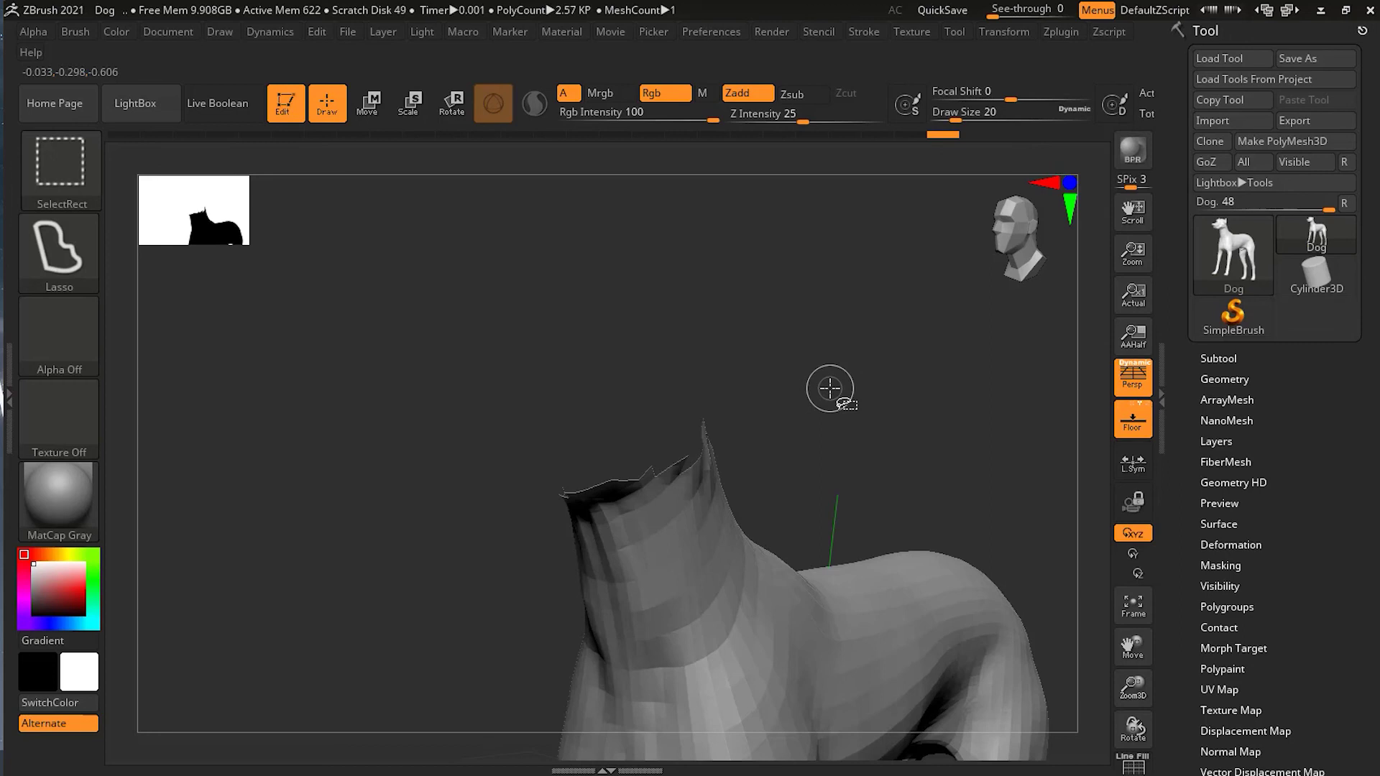
pyautogui.keyDown('ctrl'); pyautogui.keyDown('shift'); pyautogui.click(873, 268); pyautogui.keyUp('shift'); pyautogui.keyUp('ctrl')
pyautogui.keyDown('ctrl'); pyautogui.keyDown('shift'); pyautogui.click(895, 355); pyautogui.keyUp('shift'); pyautogui.keyUp('ctrl')
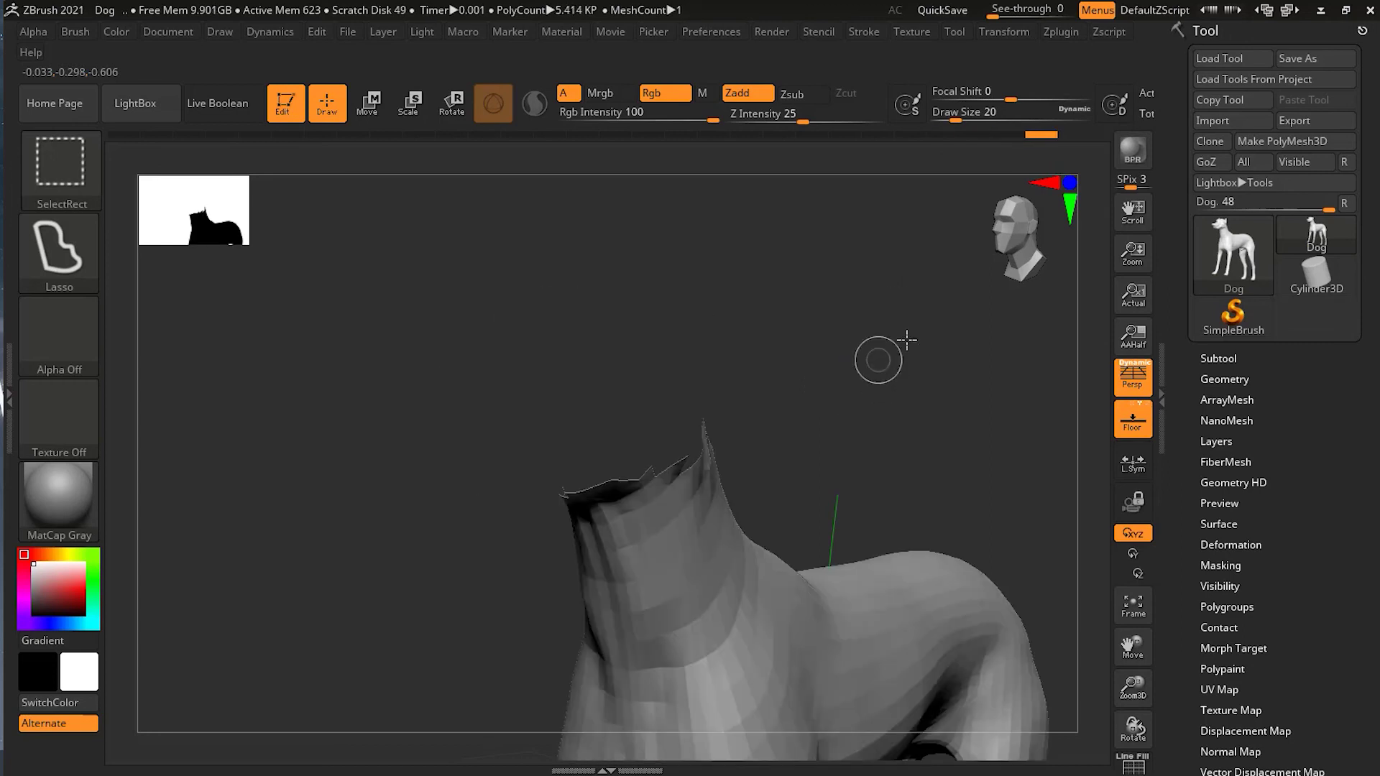
pyautogui.keyDown('ctrl'); pyautogui.keyDown('shift'); pyautogui.click(896, 295); pyautogui.keyUp('shift'); pyautogui.keyUp('ctrl')
pyautogui.keyDown('ctrl'); pyautogui.keyDown('shift'); pyautogui.click(902, 391); pyautogui.keyUp('shift'); pyautogui.keyUp('ctrl')
pyautogui.moveTo(836, 327)
pyautogui.keyDown('ctrl'); pyautogui.keyDown('shift'); pyautogui.mouseDown()
pyautogui.moveTo(870, 269)
pyautogui.moveTo(856, 379)
pyautogui.moveTo(842, 376)
pyautogui.moveTo(891, 288)
pyautogui.moveTo(878, 281)
pyautogui.mouseUp(); pyautogui.keyUp('shift'); pyautogui.keyUp('ctrl')
pyautogui.keyDown('ctrl'); pyautogui.keyDown('shift'); pyautogui.moveTo(873, 351); pyautogui.dragTo(895, 280); pyautogui.keyUp('shift'); pyautogui.keyUp('ctrl')
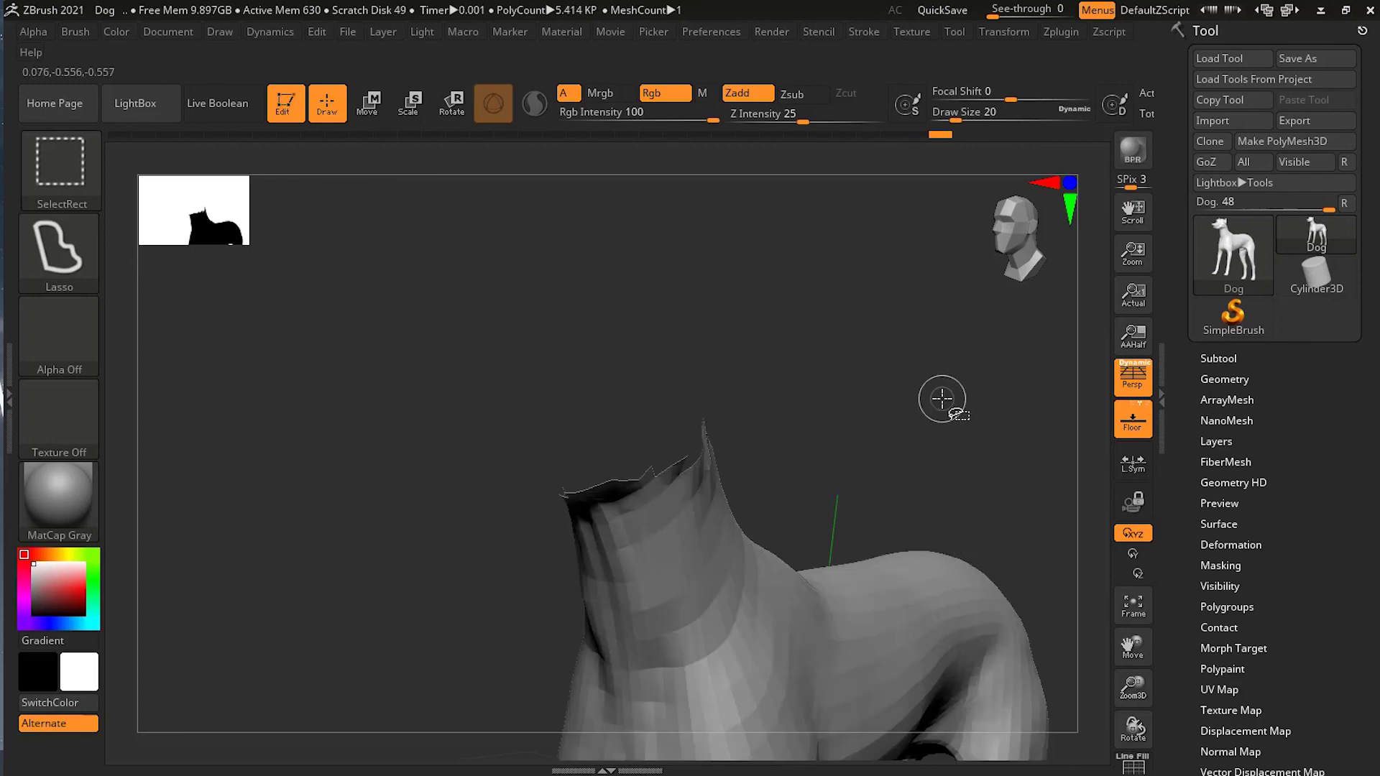
pyautogui.keyDown('ctrl'); pyautogui.keyDown('shift'); pyautogui.click(895, 342); pyautogui.keyUp('shift'); pyautogui.keyUp('ctrl')
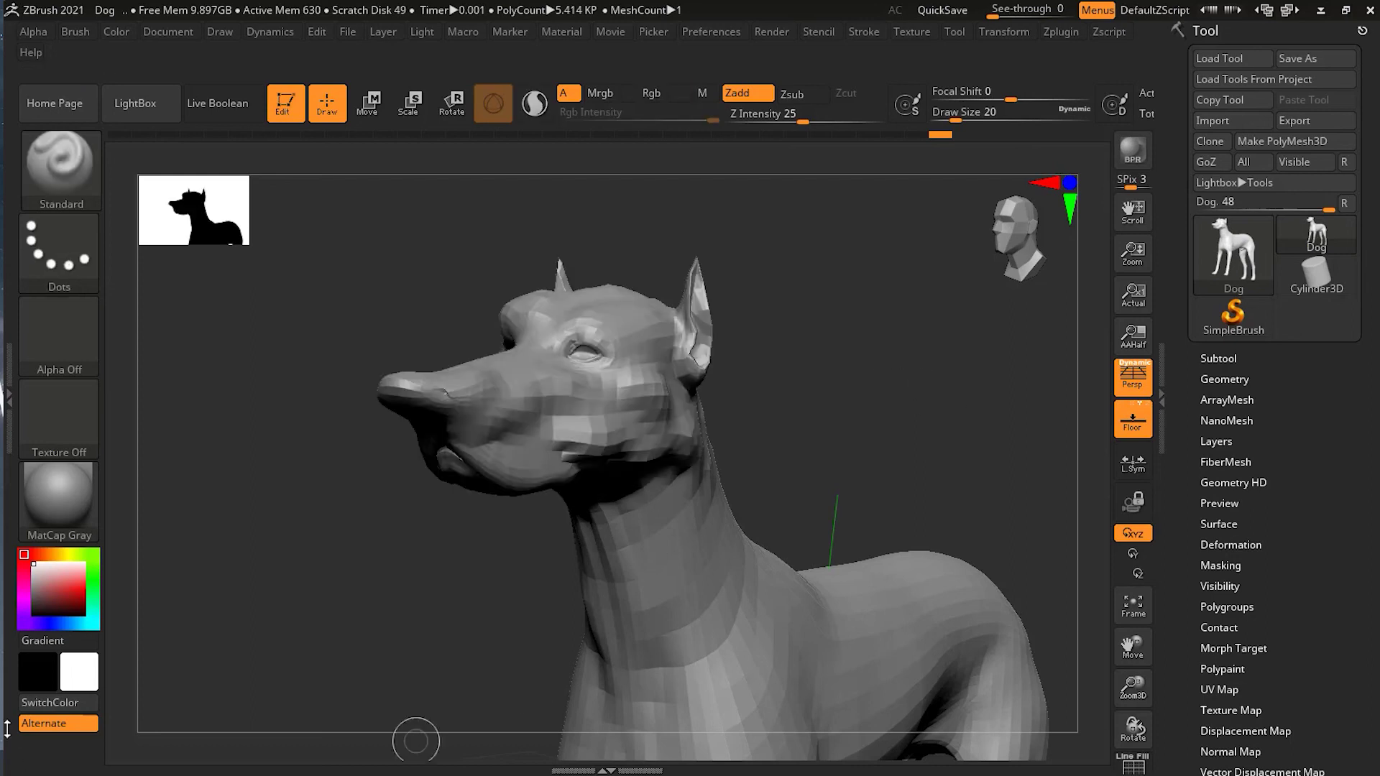